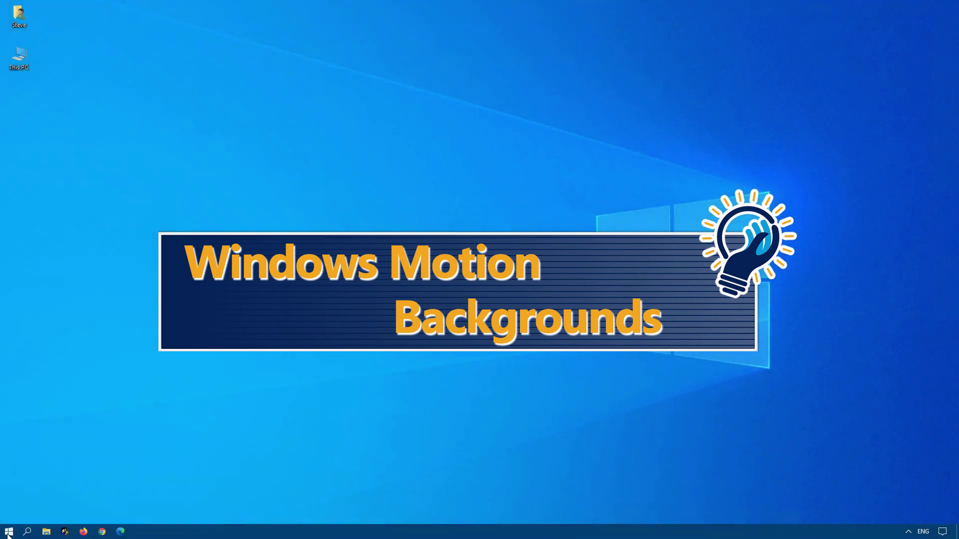
# - Launch Microsoft Store from Start and search for 'Desktop Live Wallpaper'
pyautogui.click(8, 532)
pyautogui.scroll(-10, 113, 385)
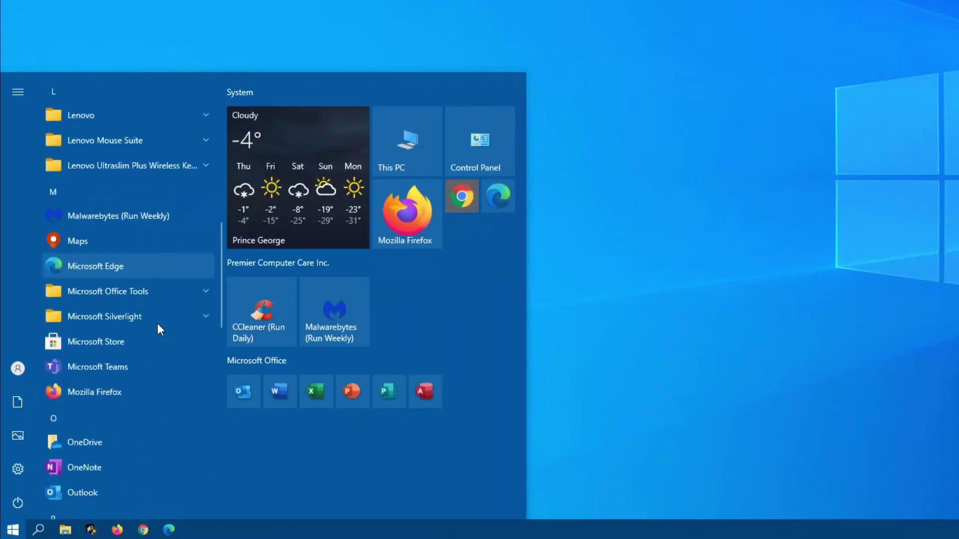
pyautogui.click(122, 341)
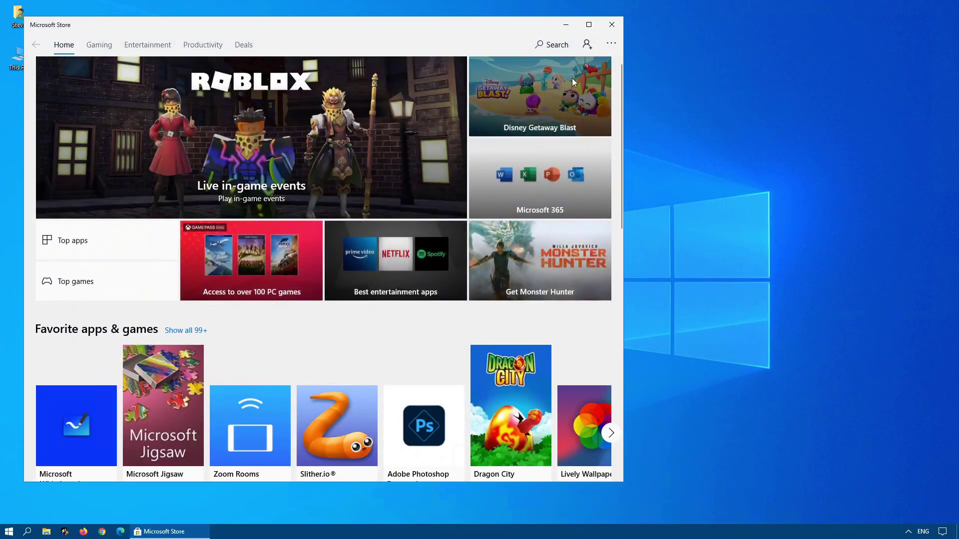
pyautogui.click(555, 44)
pyautogui.write('Desktop Live Wallpaper')
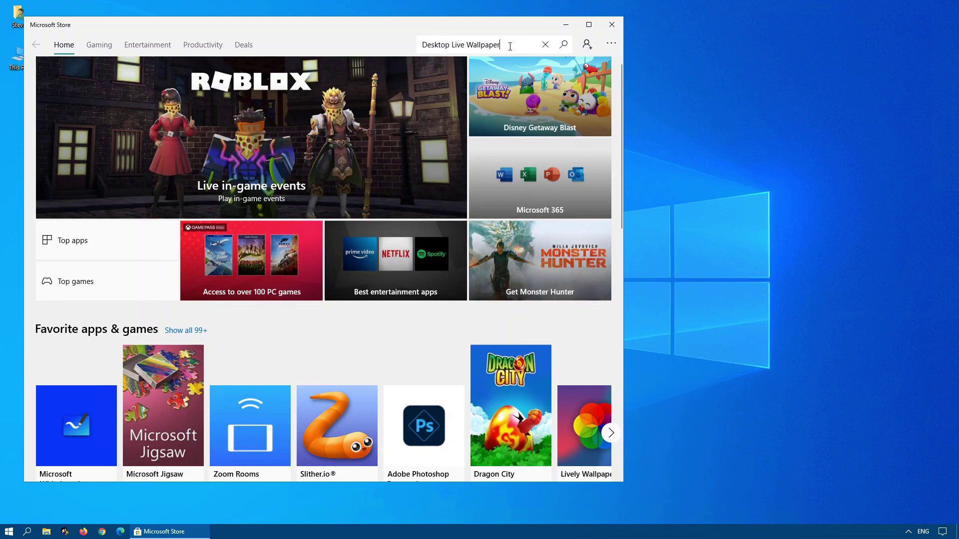
pyautogui.press('Return')
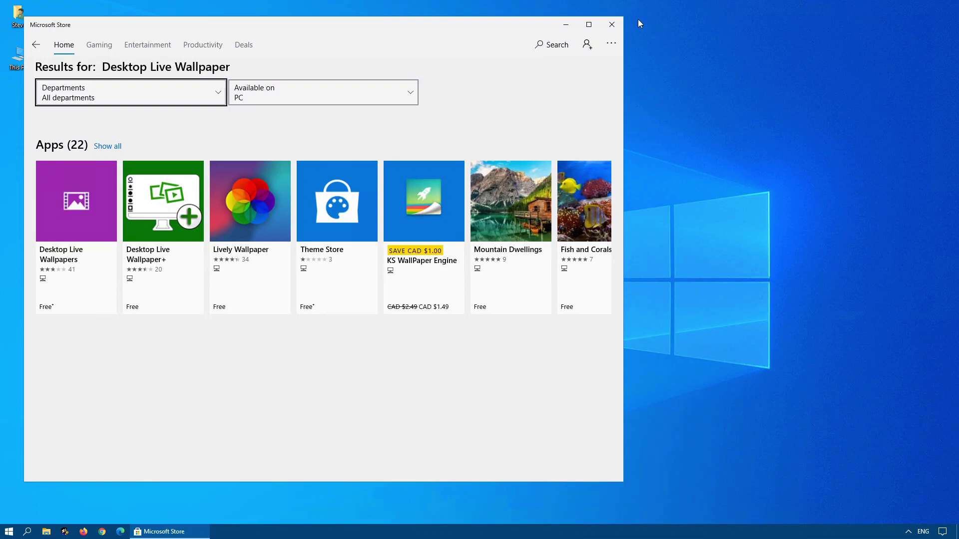
pyautogui.click(611, 24)
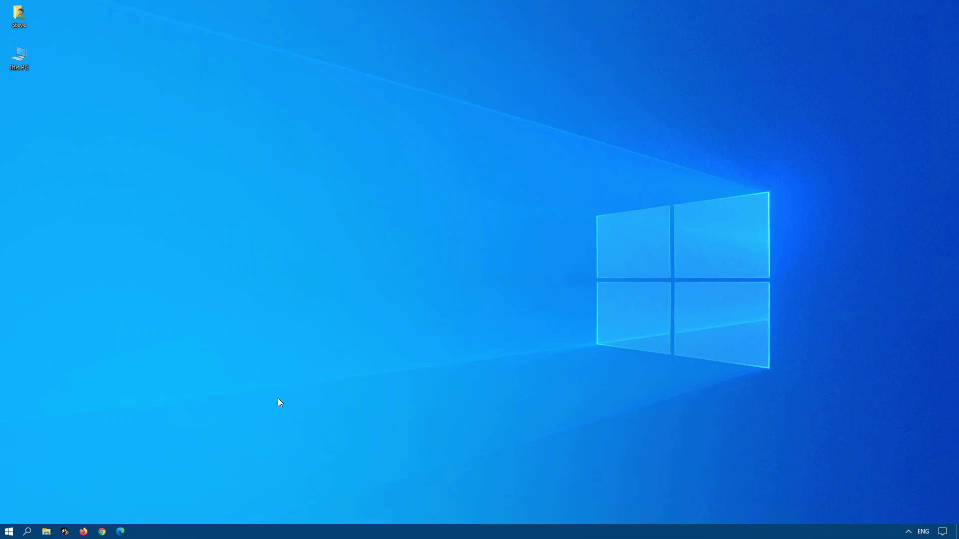
pyautogui.click(84, 532)
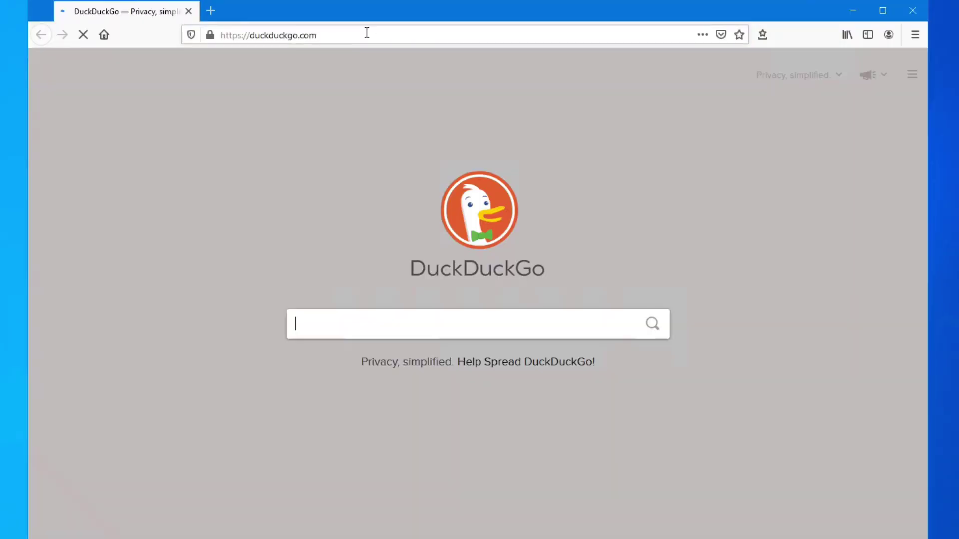
pyautogui.click(366, 33)
pyautogui.write('https://www.videolan.org/vlc/')
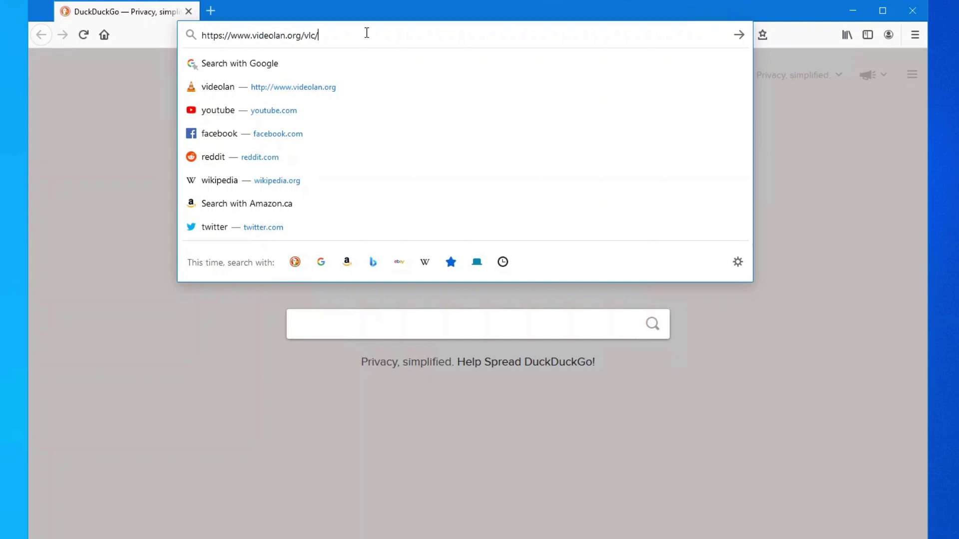
pyautogui.press('Return')
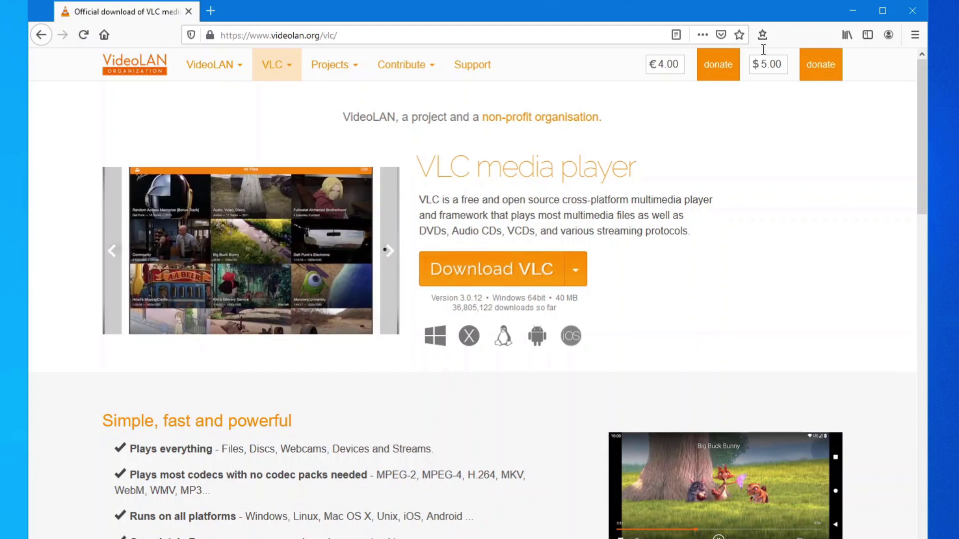
# - Close Firefox and launch VLC media player via Start search for 'vlc'
pyautogui.click(912, 10)
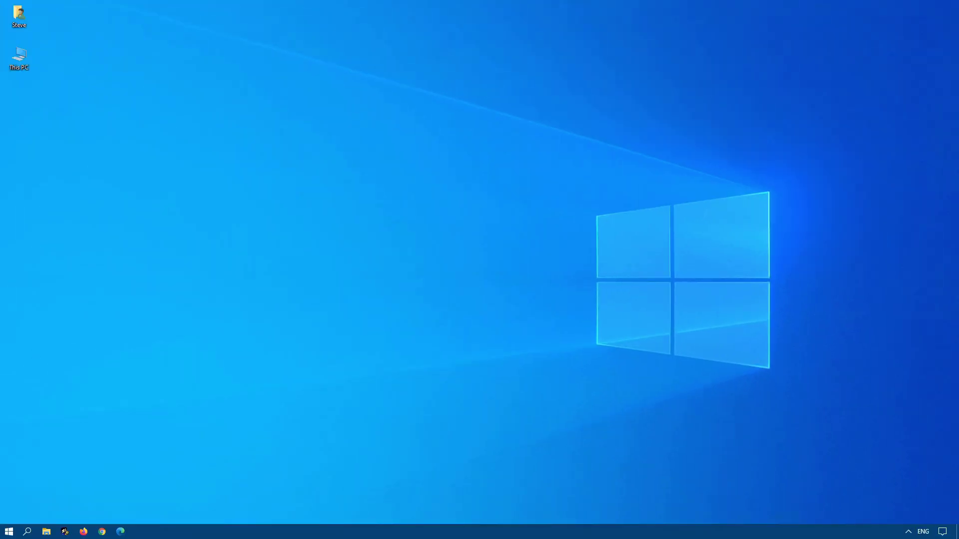
pyautogui.click(8, 532)
pyautogui.write('vlc')
pyautogui.press('Return')
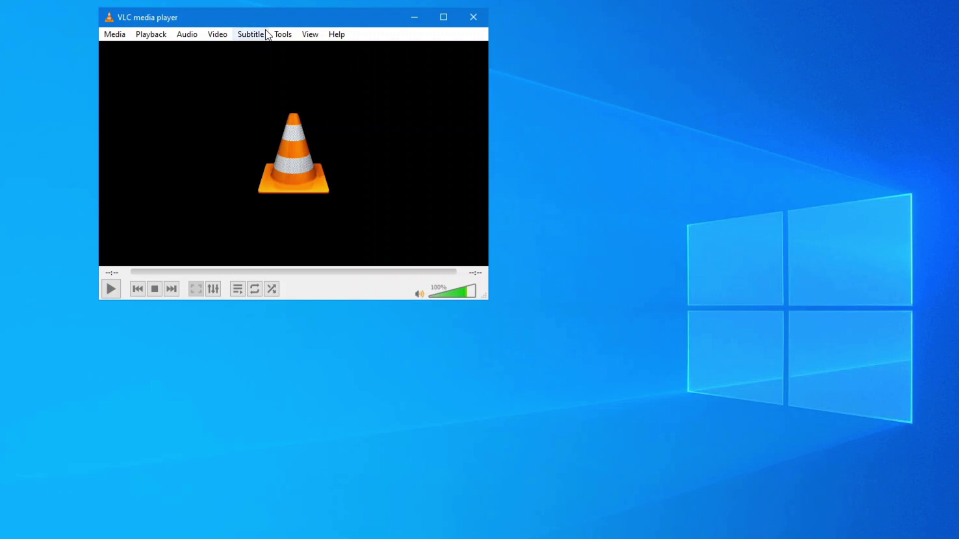
# - In All preferences, set Video output module to DirectX (DirectDraw) video output and save
pyautogui.click(286, 33)
pyautogui.click(325, 188)
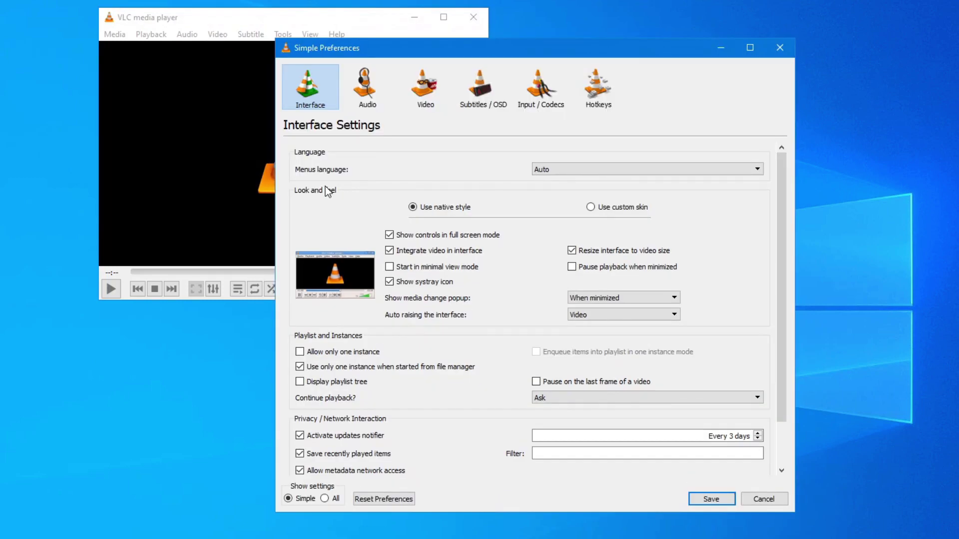
pyautogui.click(429, 85)
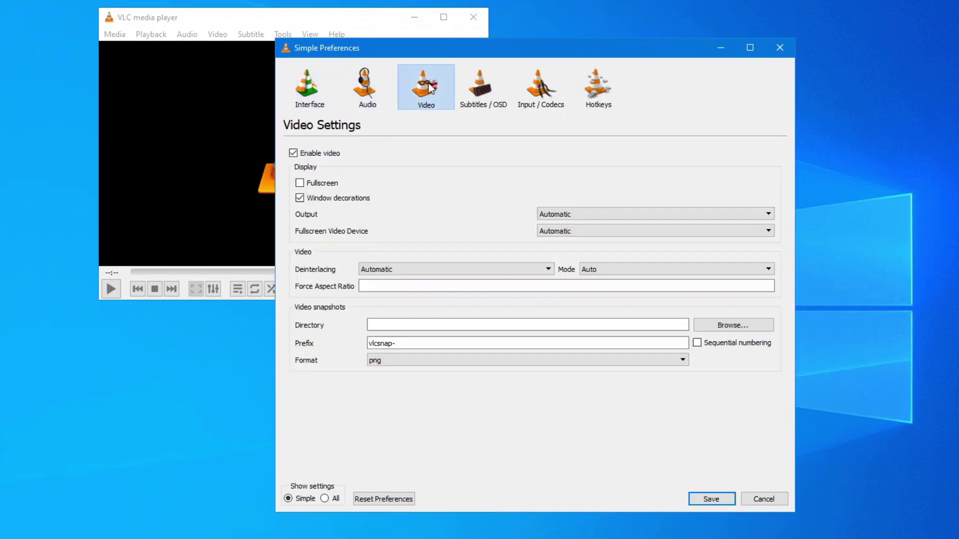
pyautogui.click(325, 499)
pyautogui.scroll(-4, 336, 409)
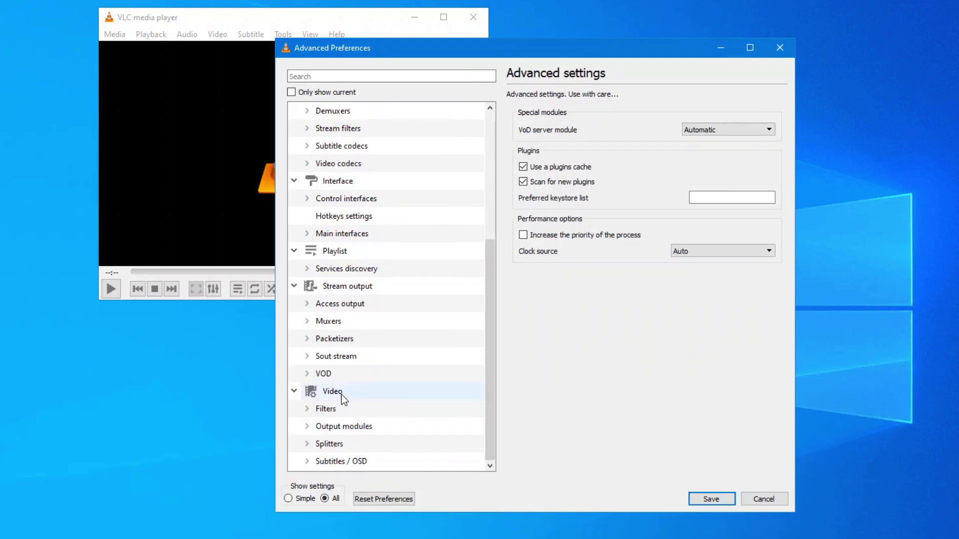
pyautogui.click(350, 427)
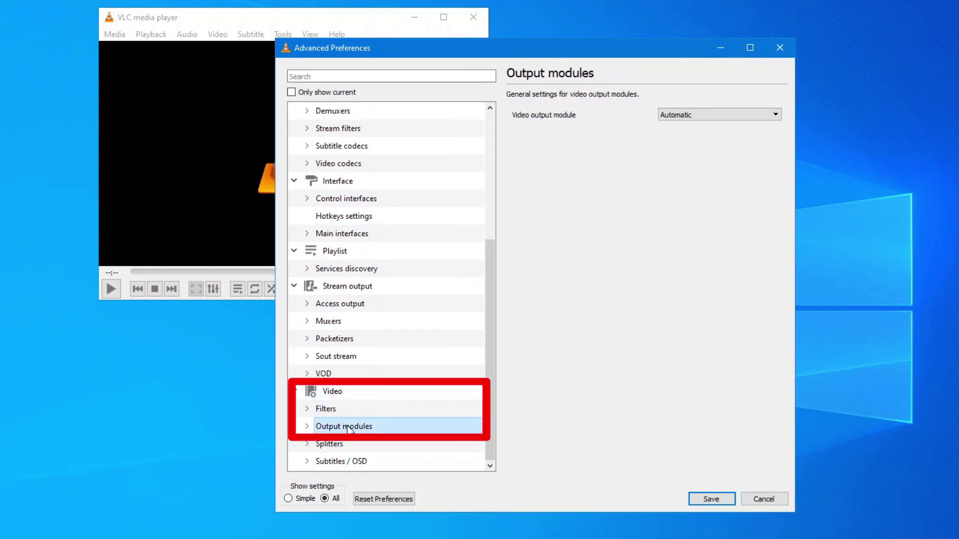
pyautogui.click(684, 120)
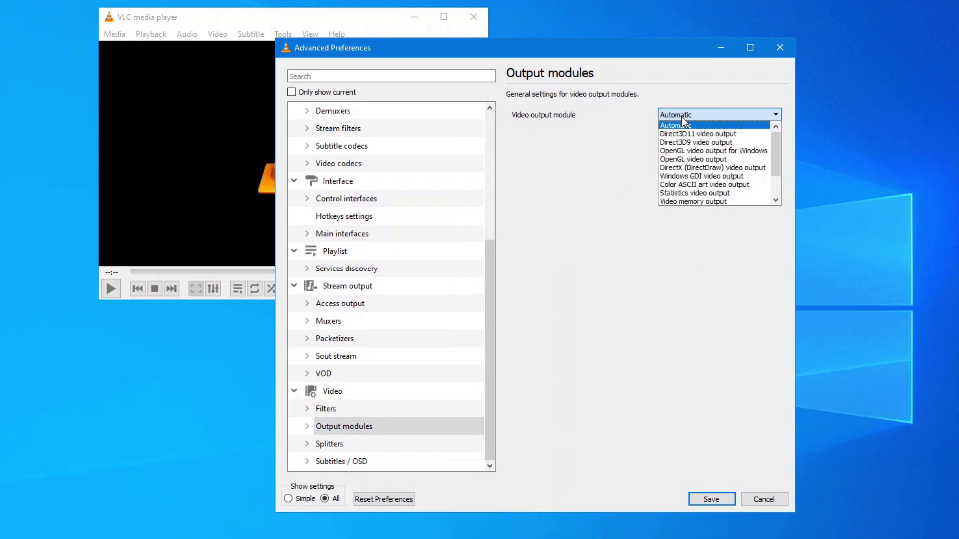
pyautogui.click(714, 168)
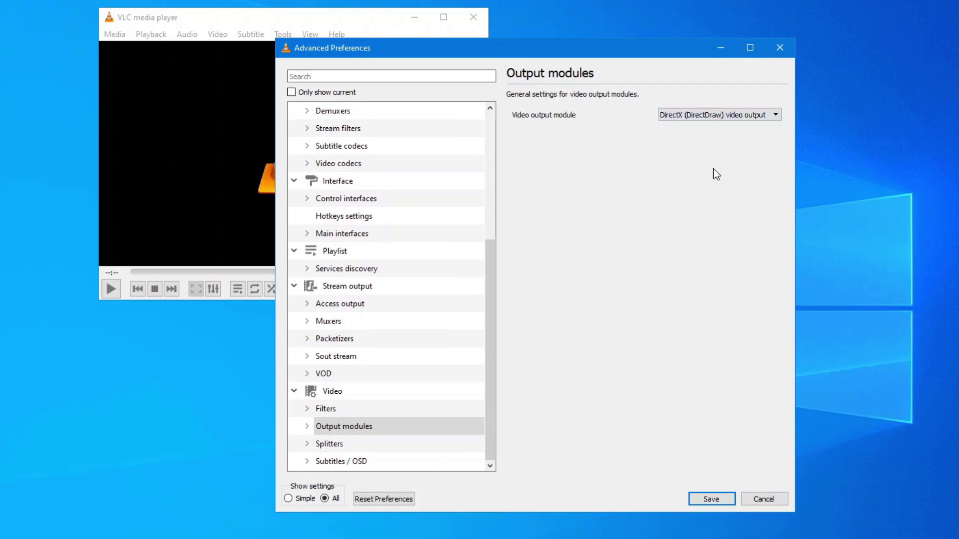
pyautogui.click(717, 498)
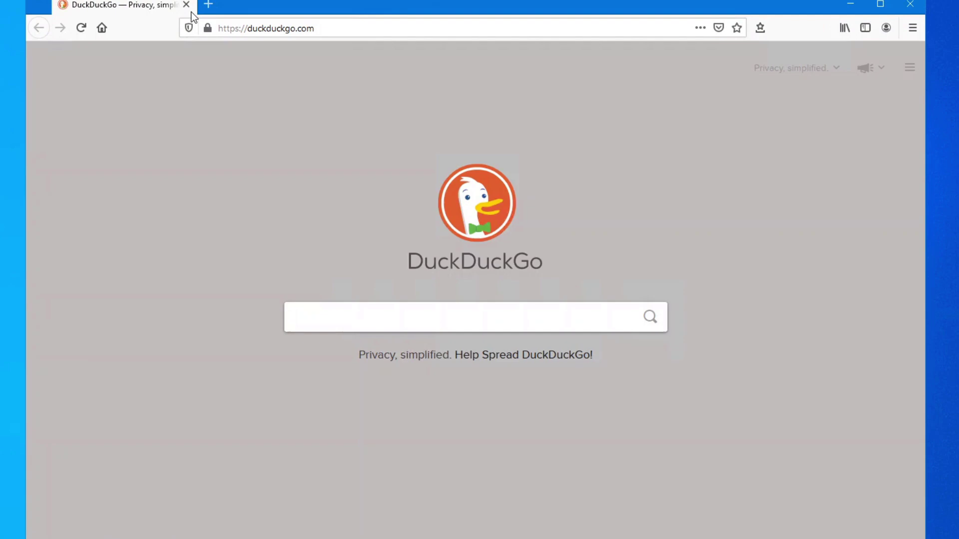
# - Load youtube.com in Firefox and type 'long video nature' into its search box
pyautogui.click(280, 30)
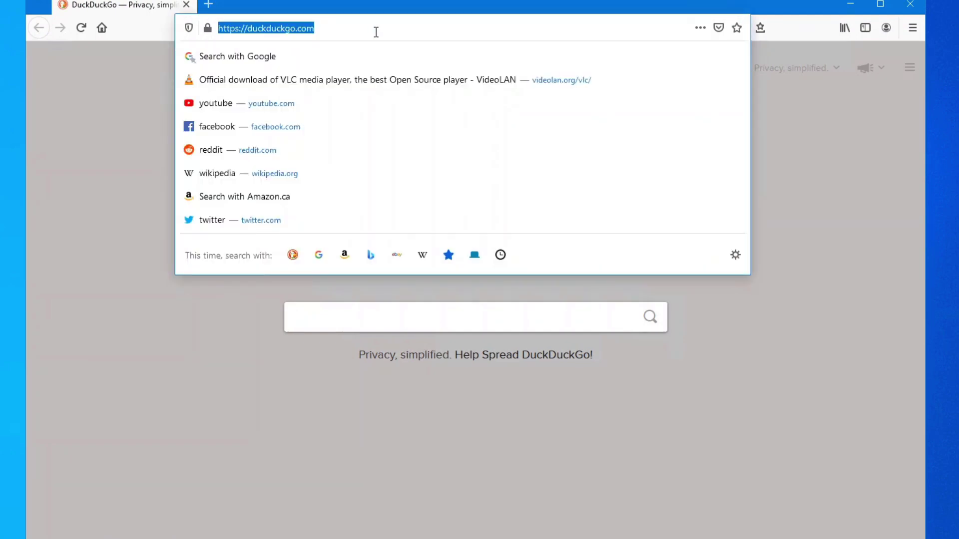
pyautogui.write('youtube.com')
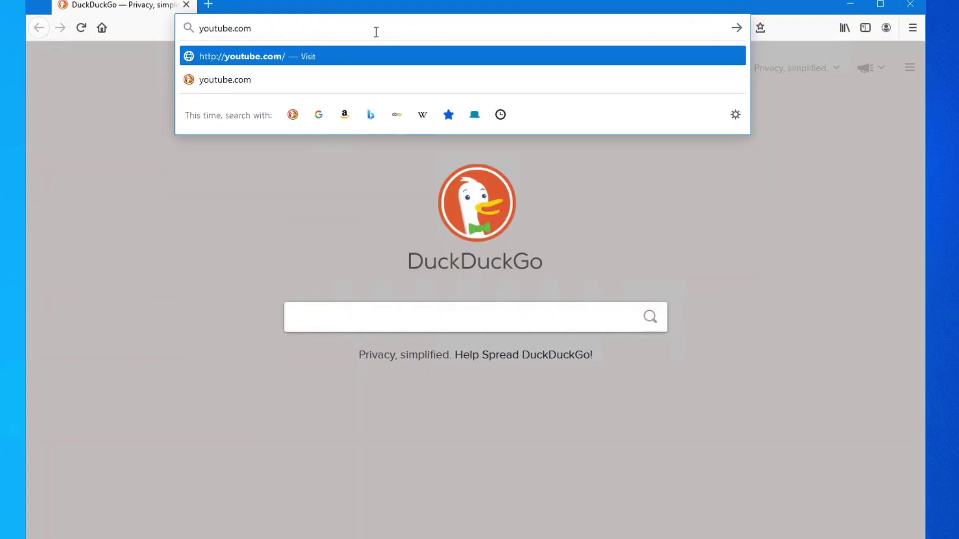
pyautogui.press('Return')
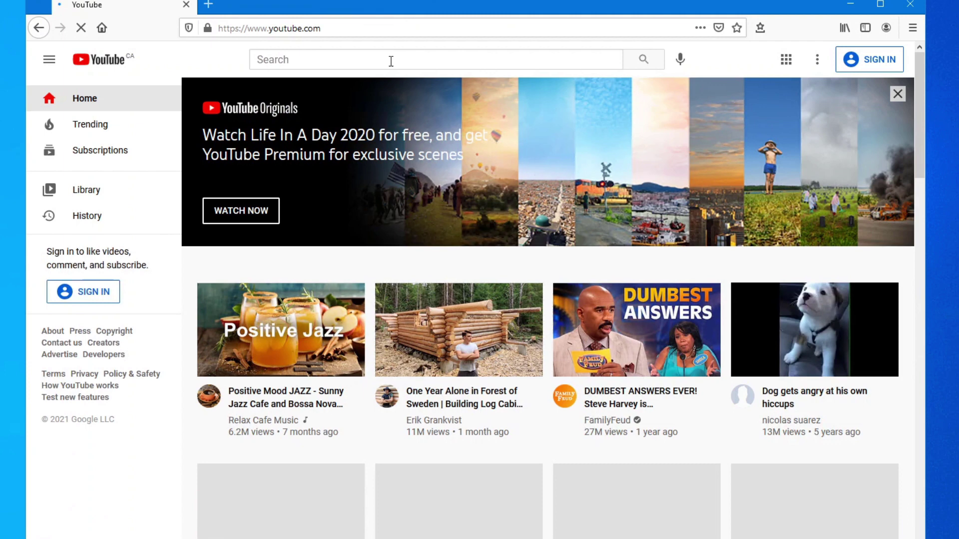
pyautogui.write('long')
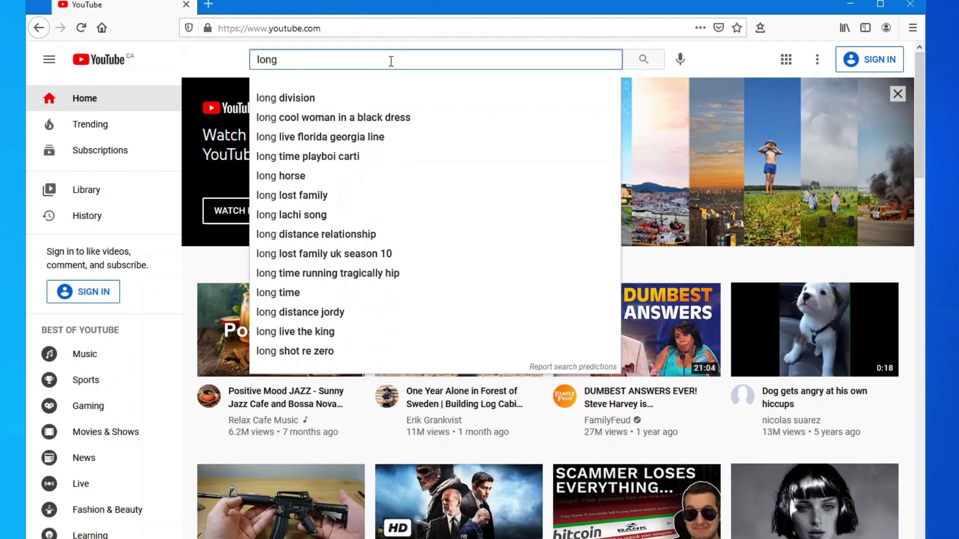
pyautogui.write(' video')
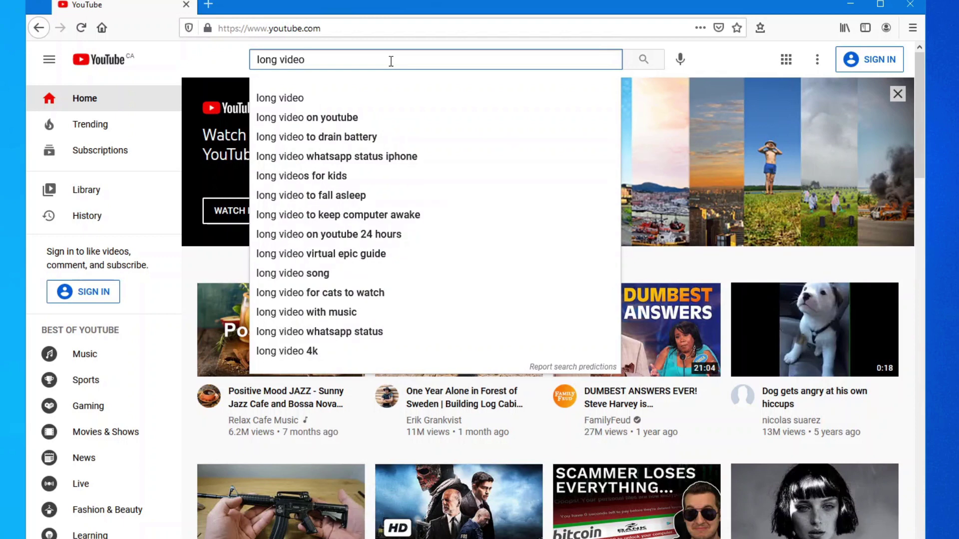
pyautogui.write(' nature')
# - Search YouTube for long nature videos and open the Autumn River Sounds video
pyautogui.press('Return')
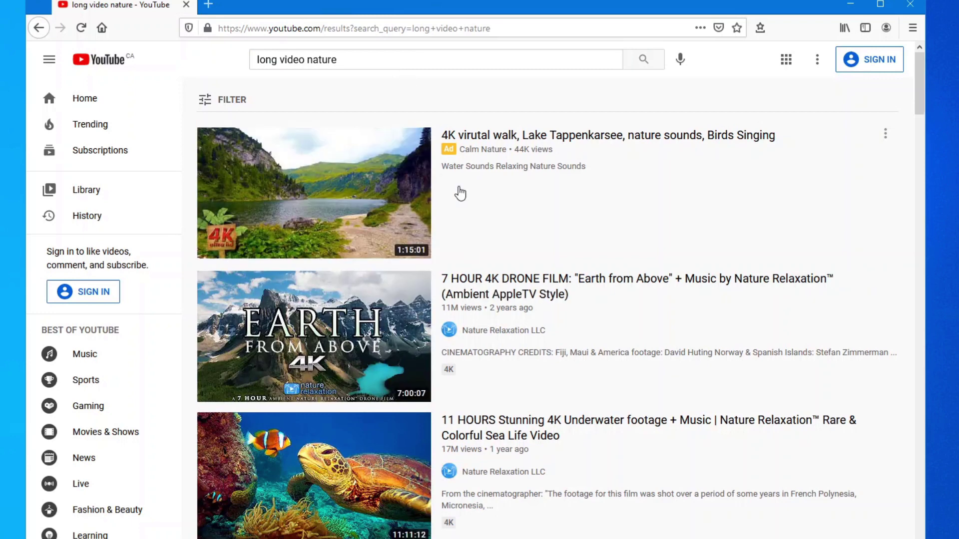
pyautogui.scroll(-3, 460, 194)
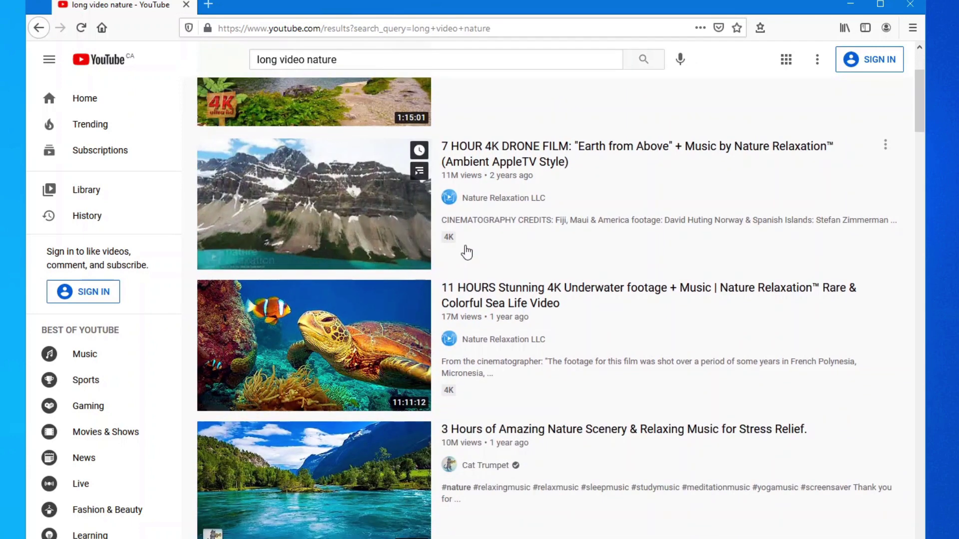
pyautogui.scroll(-2, 385, 252)
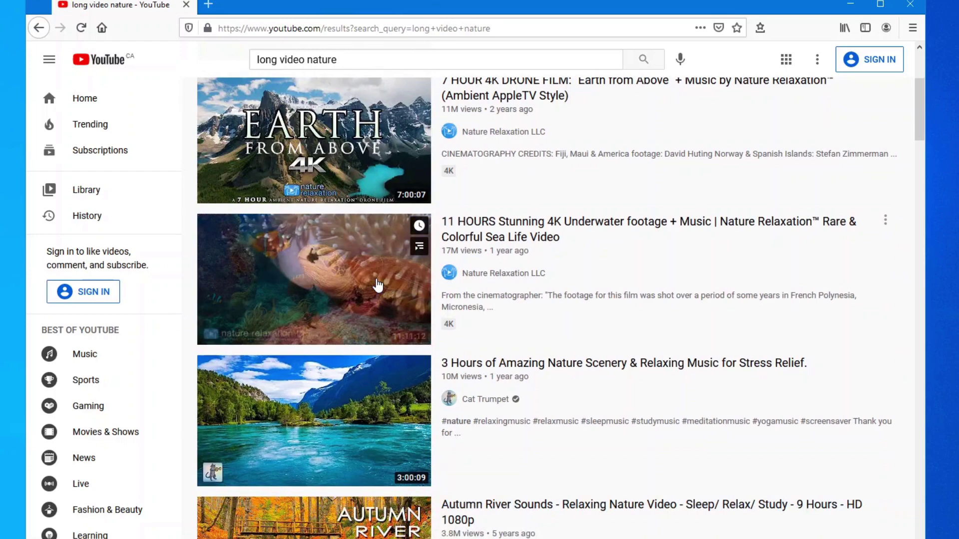
pyautogui.scroll(-3, 381, 325)
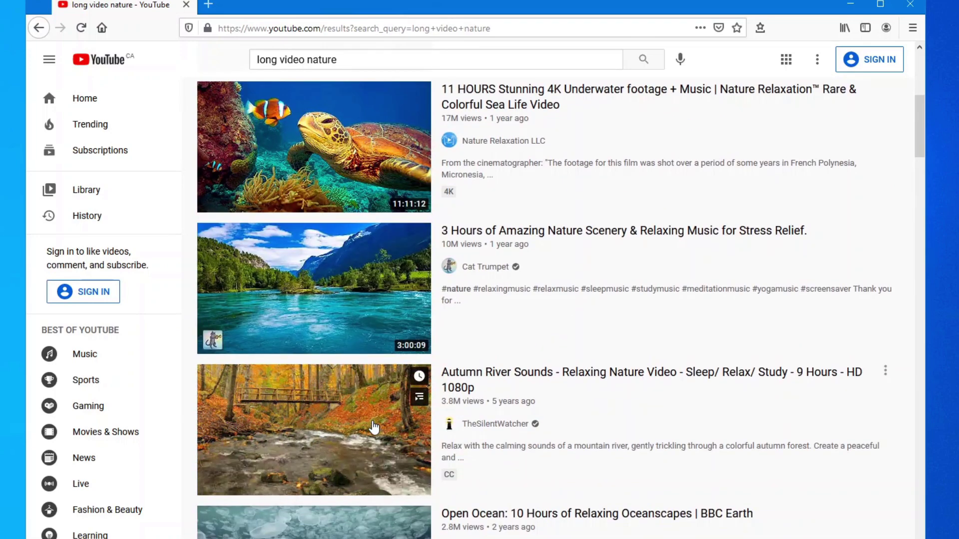
pyautogui.click(373, 427)
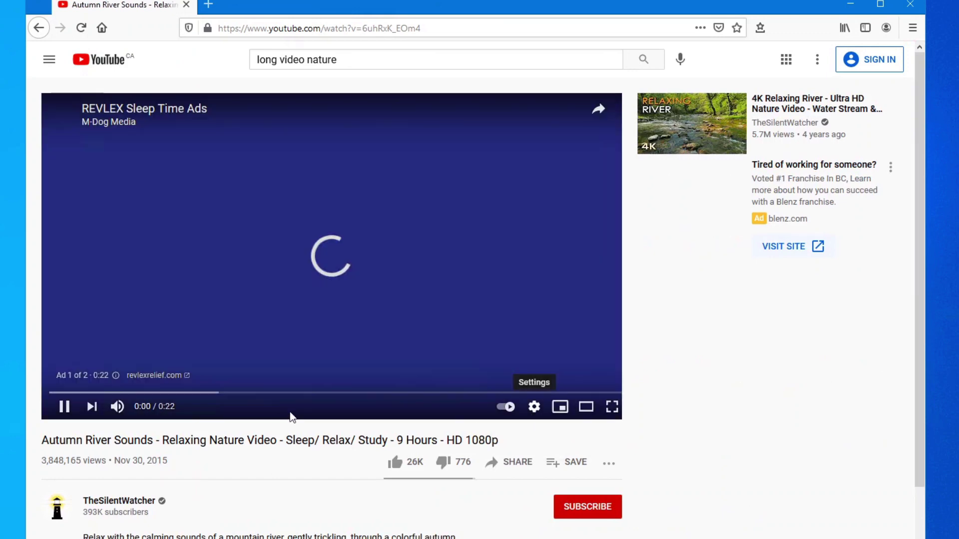
# - Pause the ad, copy the video's share link, and close Firefox
pyautogui.click(64, 407)
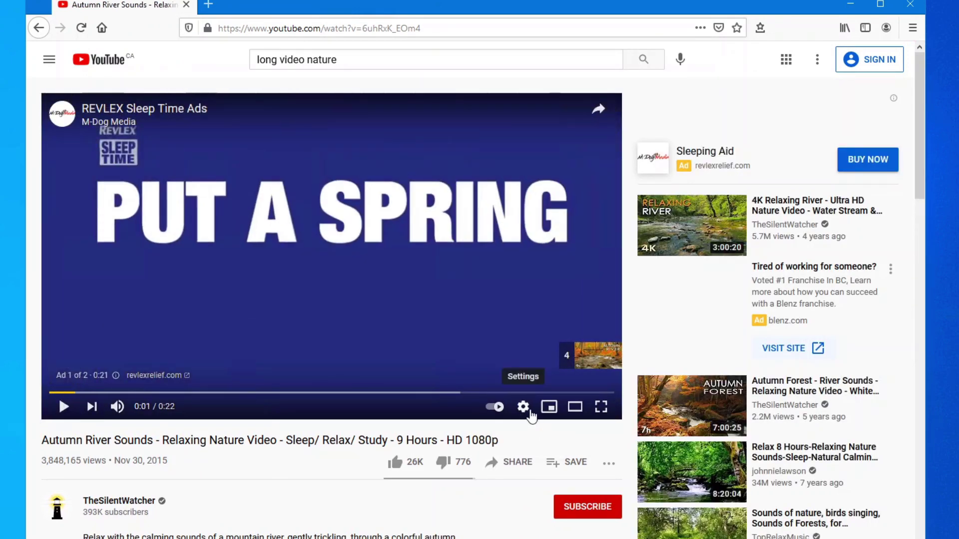
pyautogui.click(516, 462)
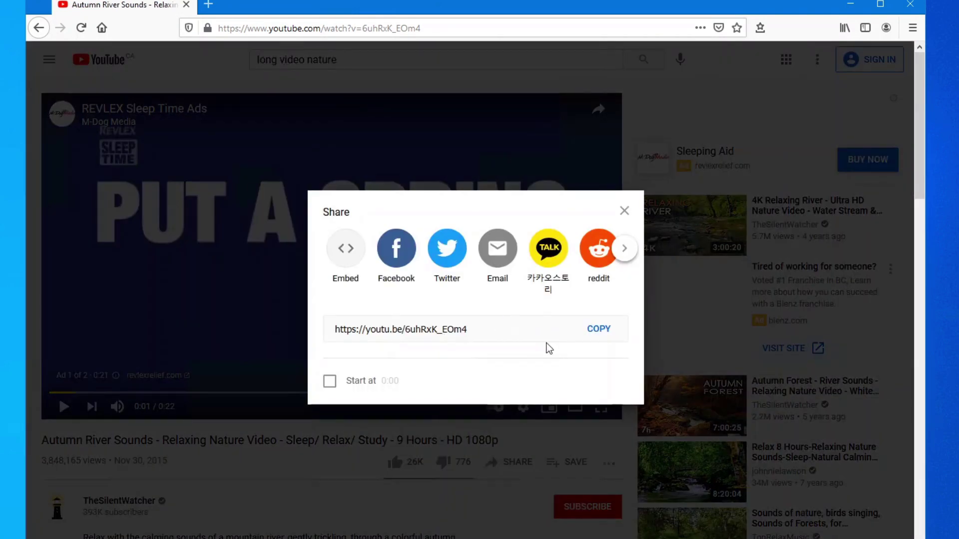
pyautogui.click(602, 332)
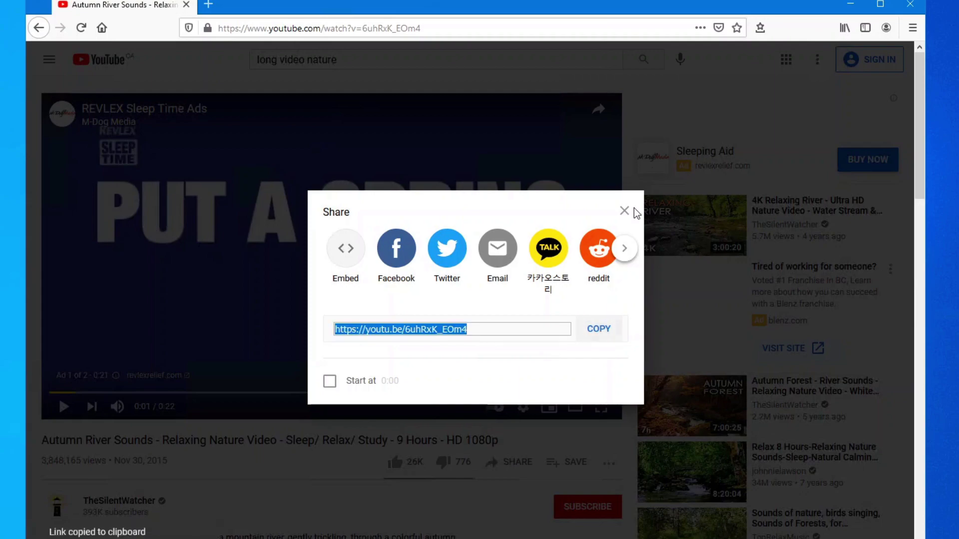
pyautogui.click(921, 7)
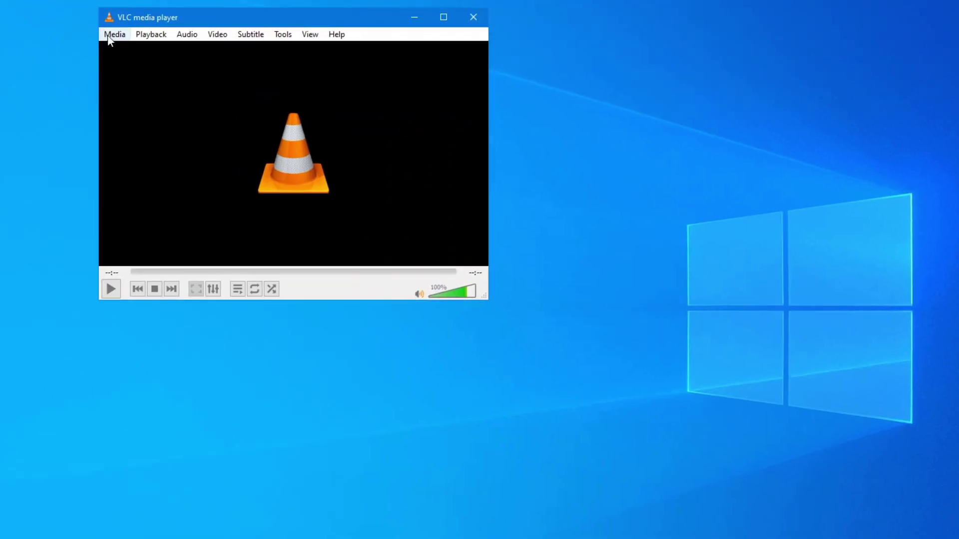
# - Paste the Autumn River YouTube link into VLC's Open Network Stream dialog and play it
pyautogui.click(109, 36)
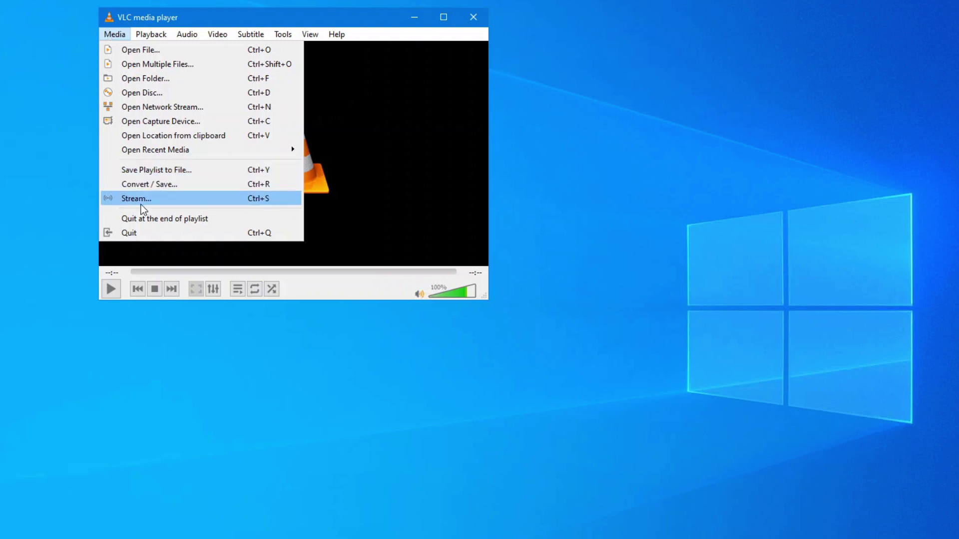
pyautogui.moveTo(151, 34)
pyautogui.moveTo(112, 37)
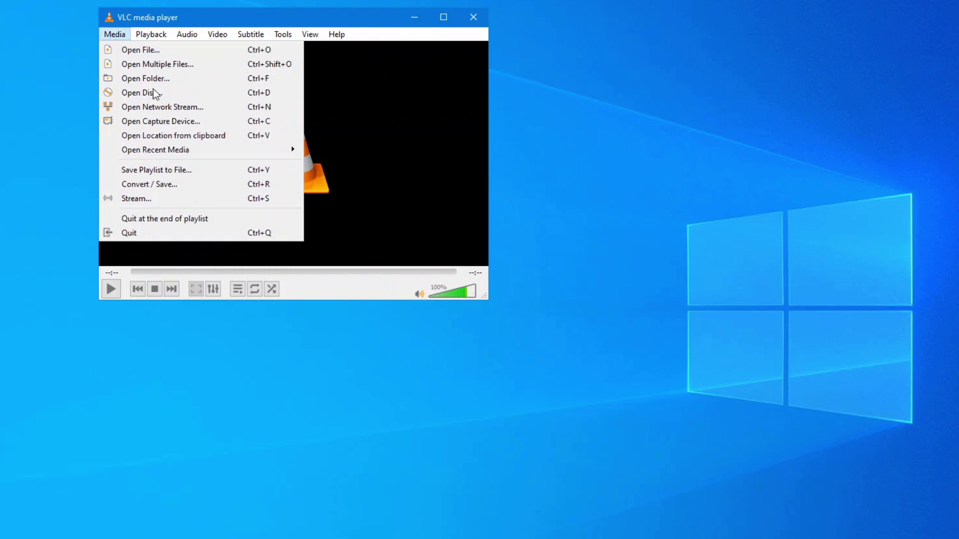
pyautogui.click(161, 106)
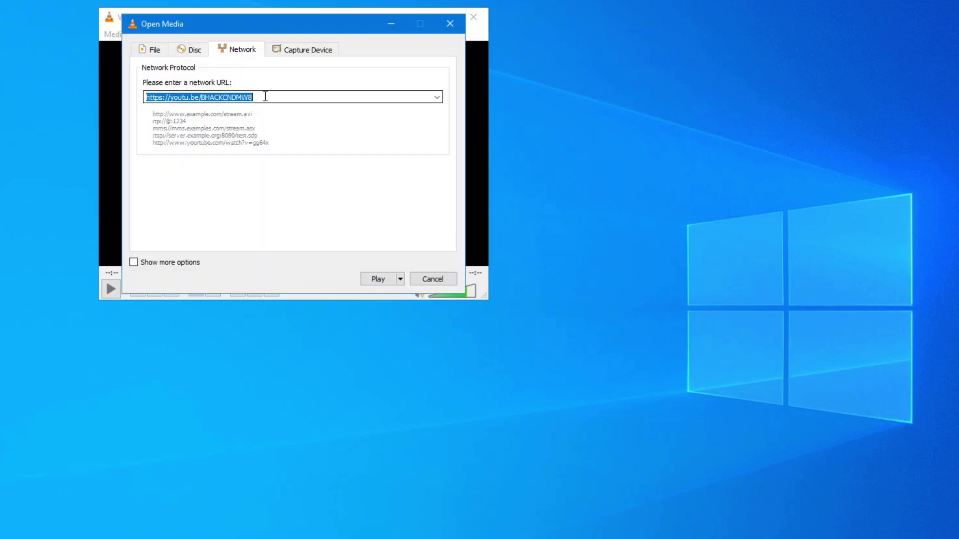
pyautogui.hotkey('ctrl', 'v')
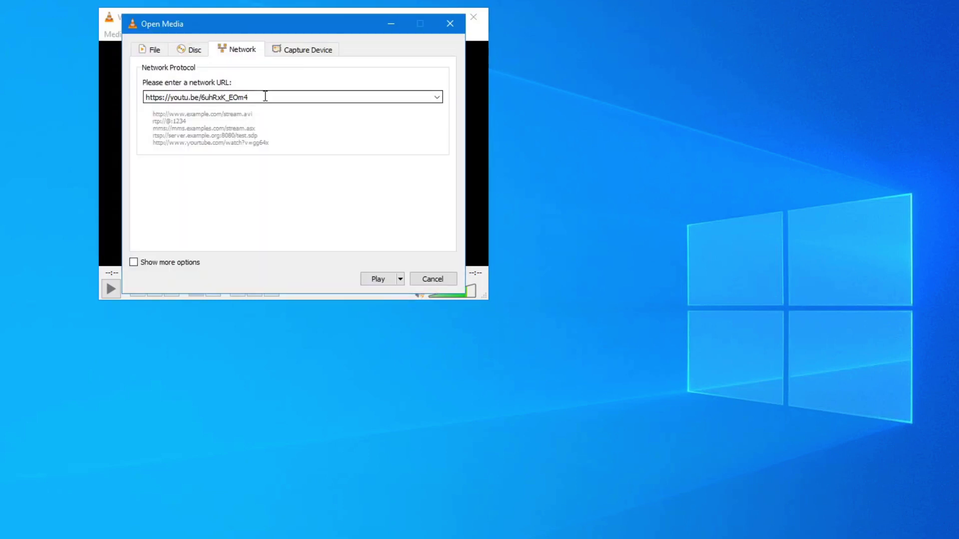
pyautogui.click(384, 279)
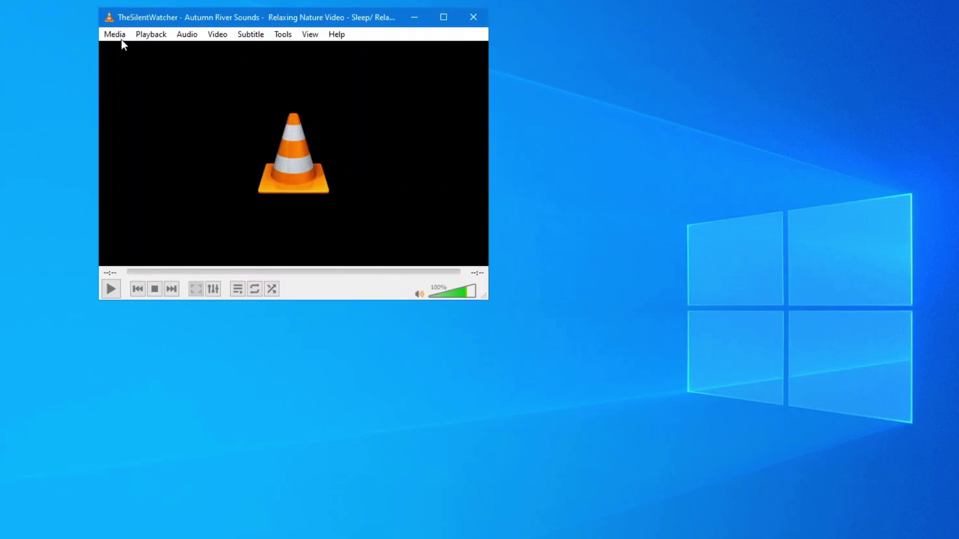
# - Make the Autumn River video the desktop wallpaper using VLC's Video > Set as Wallpaper
pyautogui.rightClick(190, 146)
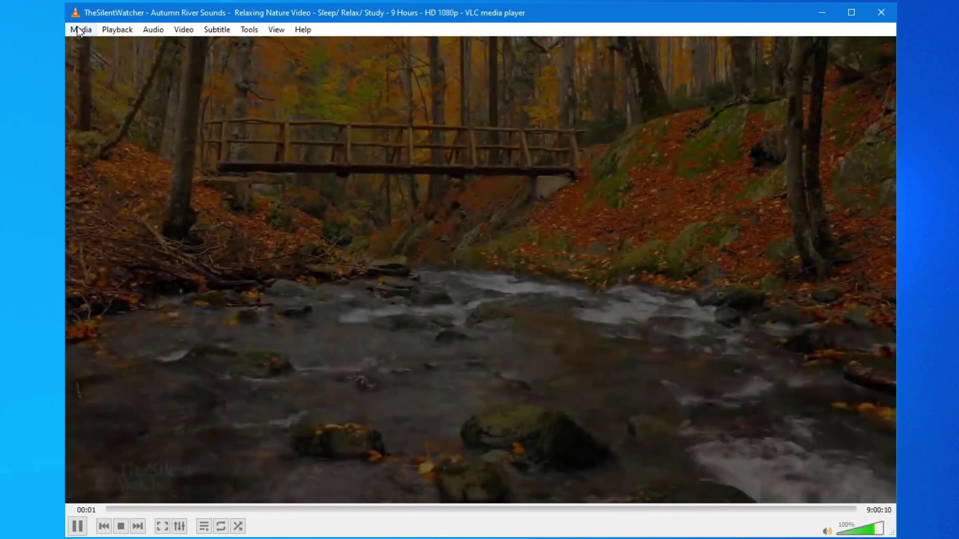
pyautogui.click(78, 28)
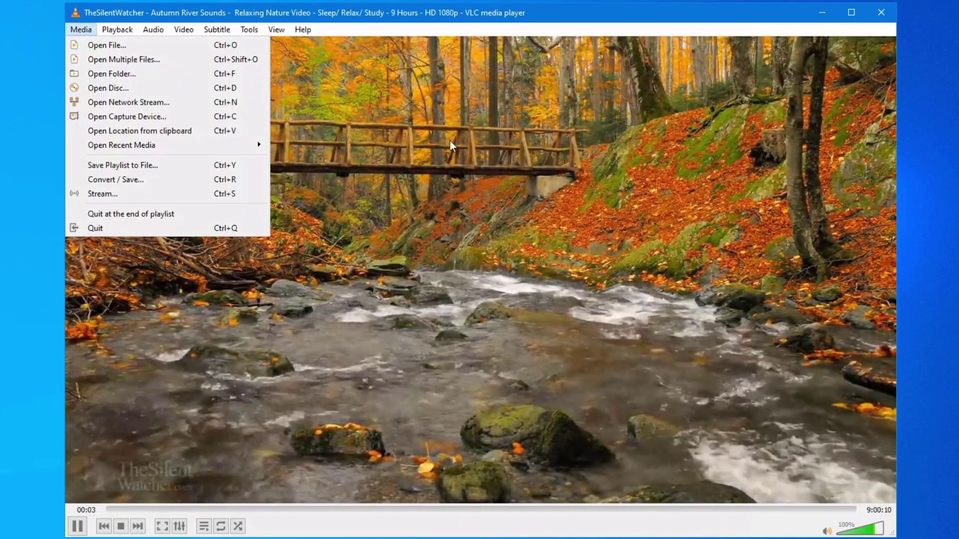
pyautogui.rightClick(454, 201)
pyautogui.moveTo(490, 296)
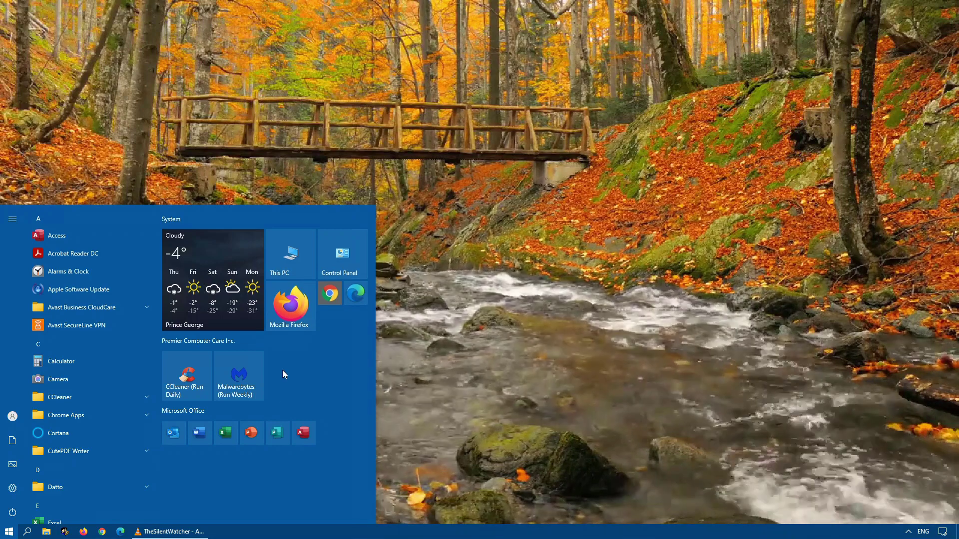
# - Launch Mozilla Firefox from its Start menu tile over the video wallpaper
pyautogui.click(289, 320)
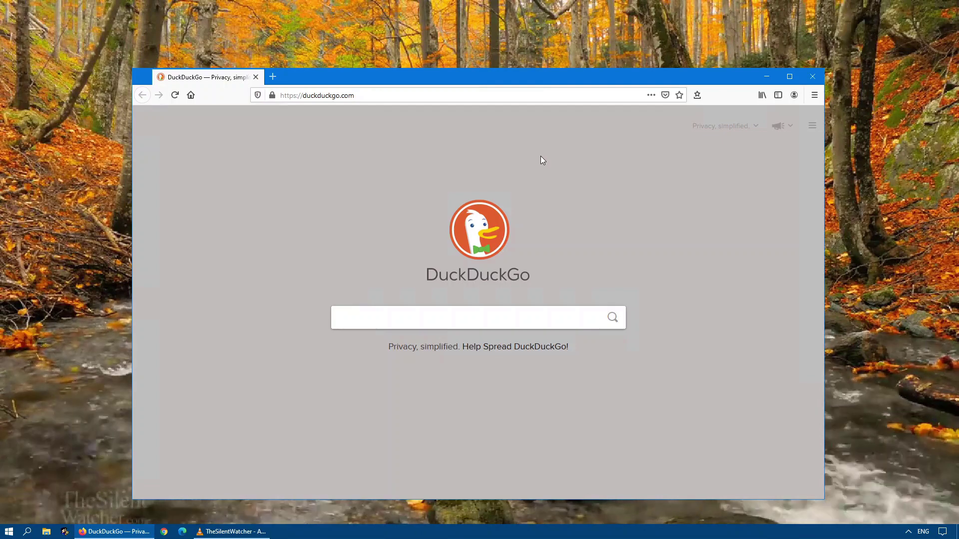
pyautogui.rightClick(479, 531)
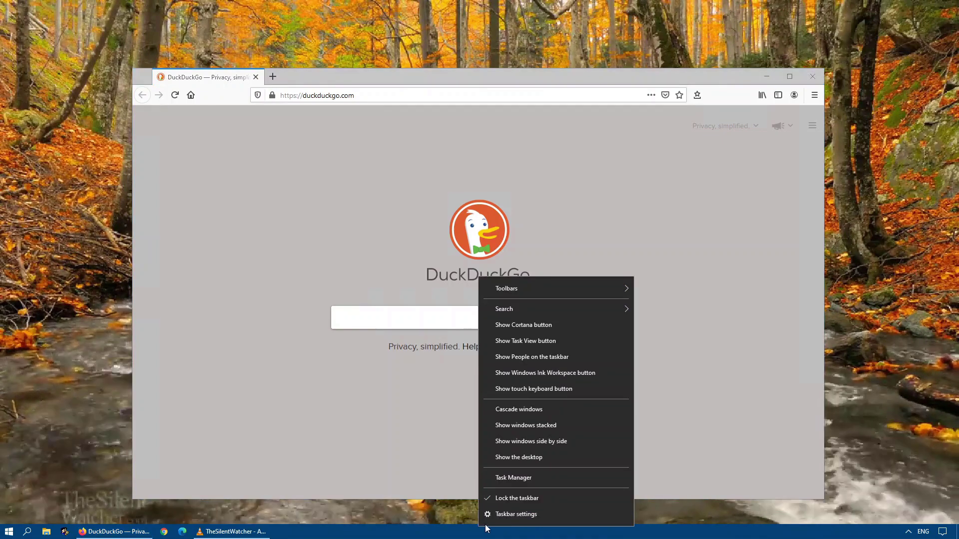
pyautogui.click(517, 479)
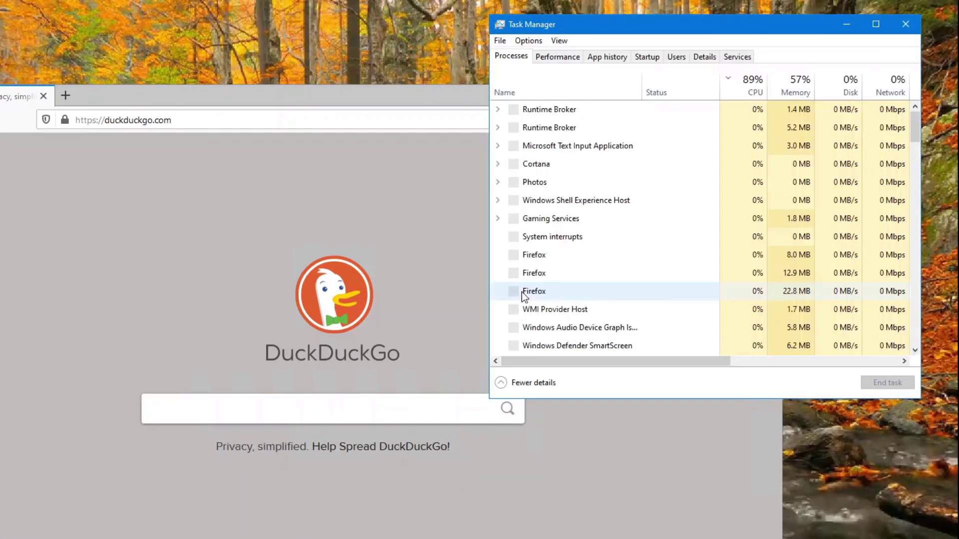
pyautogui.click(748, 85)
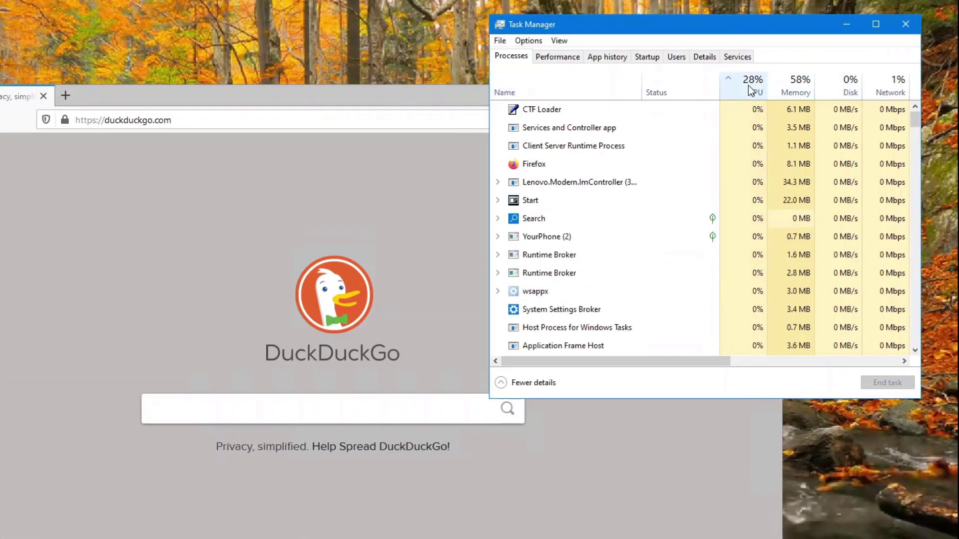
pyautogui.click(748, 85)
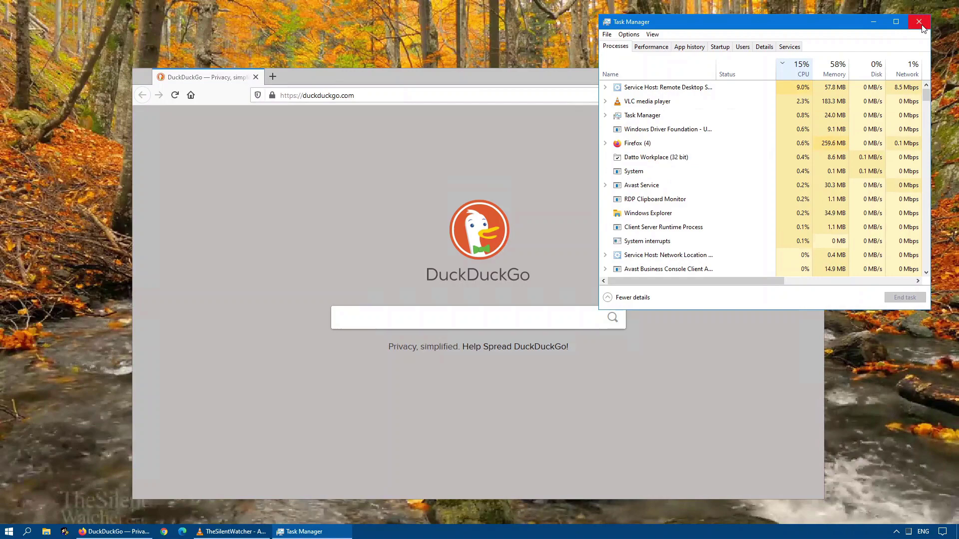
pyautogui.click(918, 22)
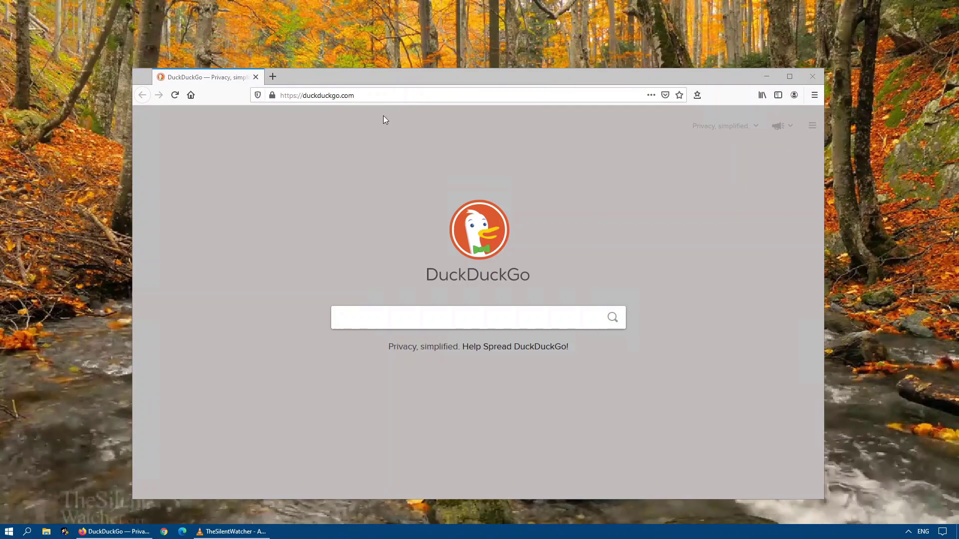
# - Close VLC from its taskbar jump list, removing the video wallpaper
pyautogui.rightClick(206, 525)
pyautogui.click(203, 515)
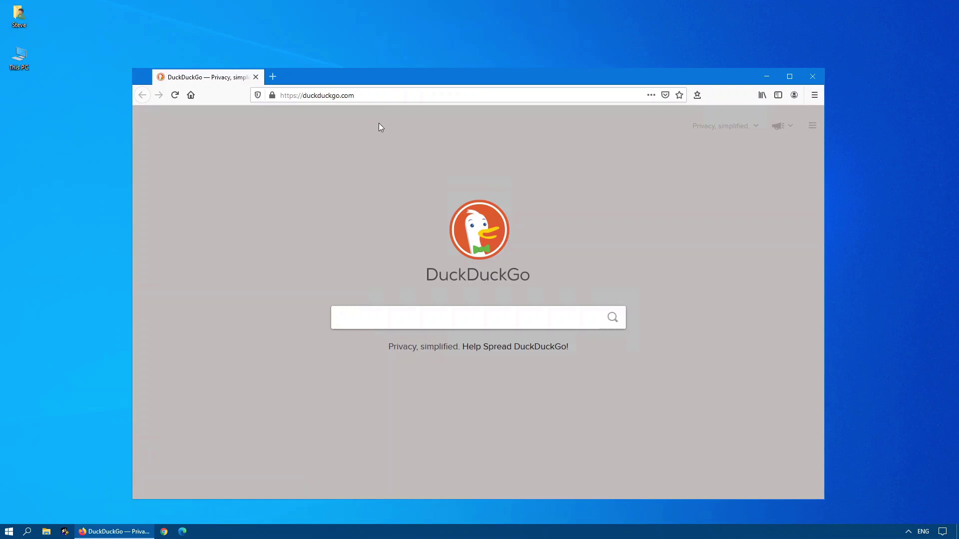
# - Go to the pasted rePaper GitHub page and scroll down to its downloads
pyautogui.click(365, 92)
pyautogui.hotkey('ctrl', 'v')
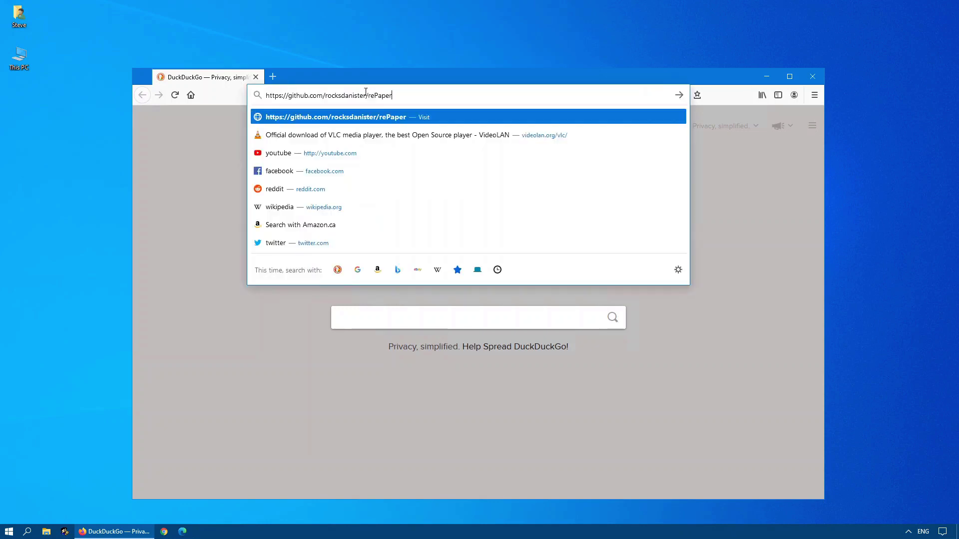
pyautogui.press('Return')
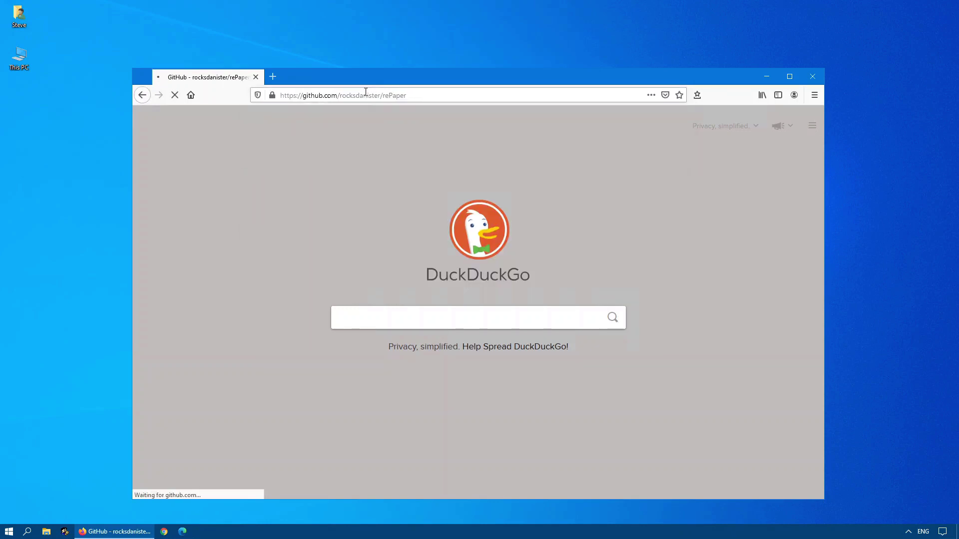
pyautogui.scroll(-9, 478, 270)
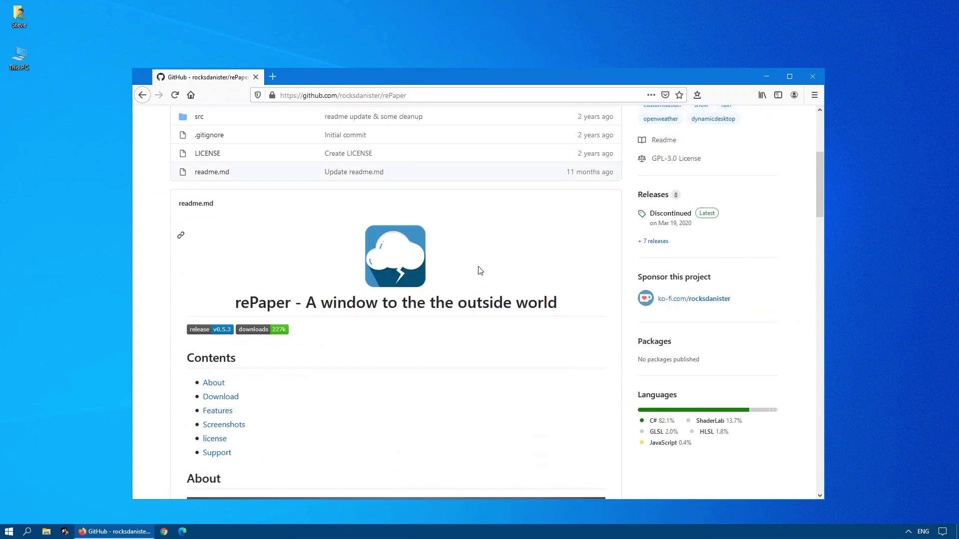
pyautogui.scroll(-7, 480, 271)
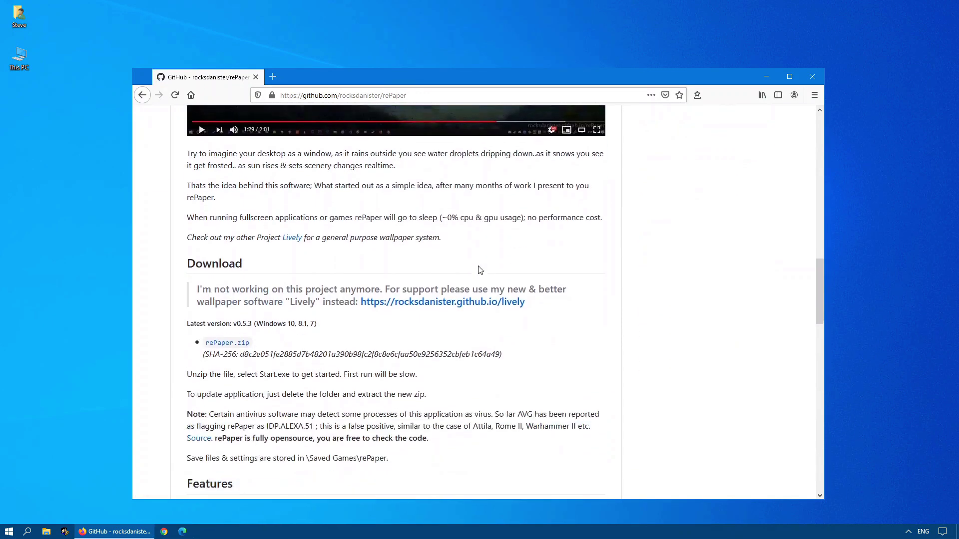
# - Save rePaper.zip to disk and close Firefox
pyautogui.click(227, 344)
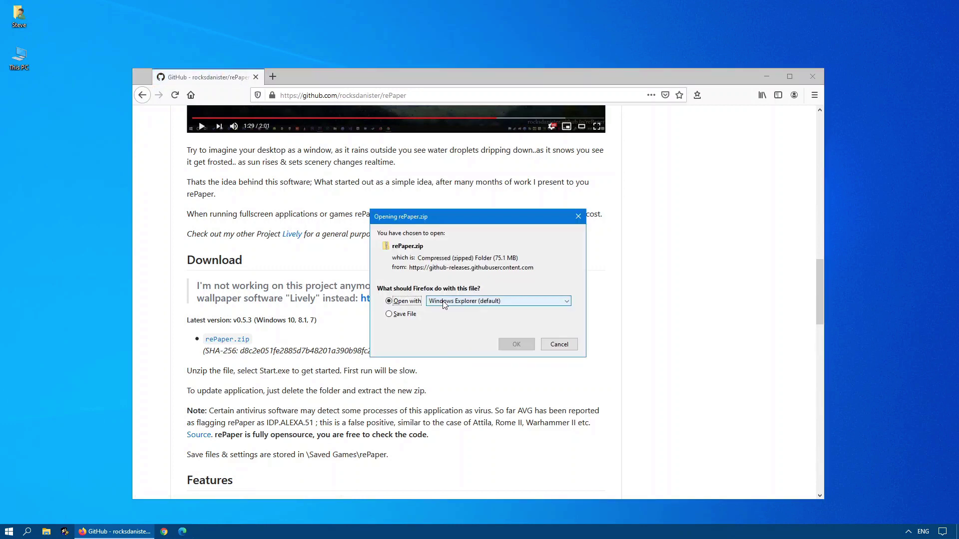
pyautogui.click(400, 316)
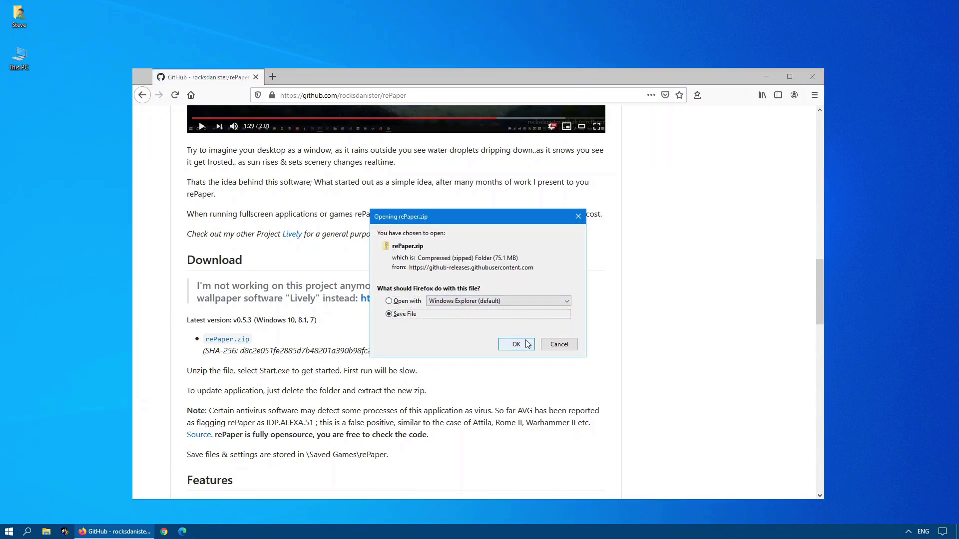
pyautogui.click(516, 344)
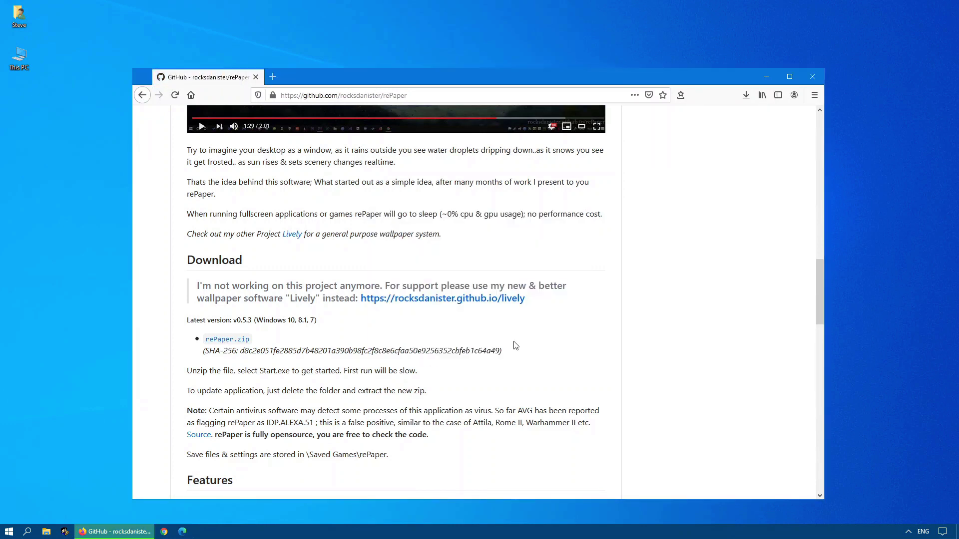
pyautogui.click(813, 76)
# - Delete the downloaded rePaper.zip from the Downloads folder
pyautogui.doubleClick(16, 25)
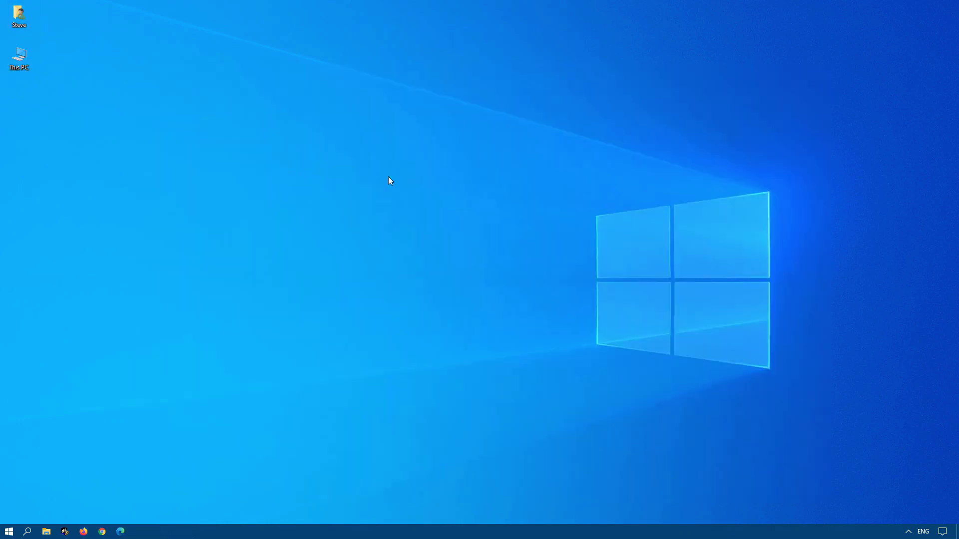
pyautogui.click(544, 142)
pyautogui.doubleClick(544, 141)
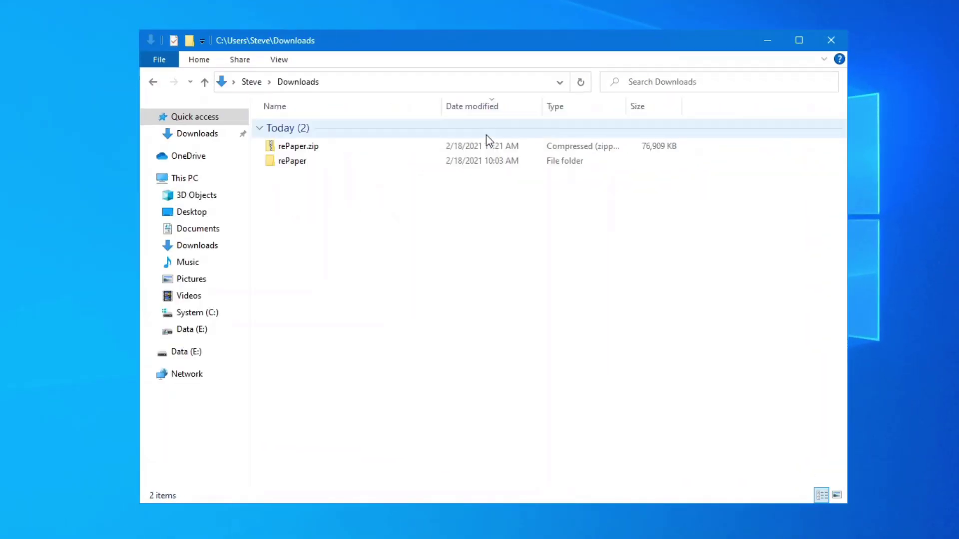
pyautogui.click(288, 146)
pyautogui.press('Delete')
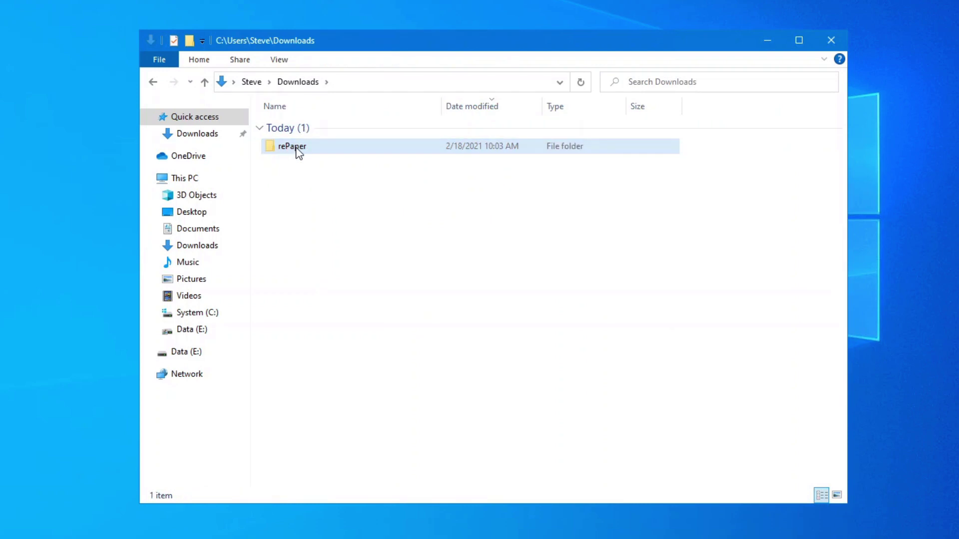
# - Launch rePaper by running Start.exe from the extracted rePaper folder
pyautogui.doubleClick(295, 151)
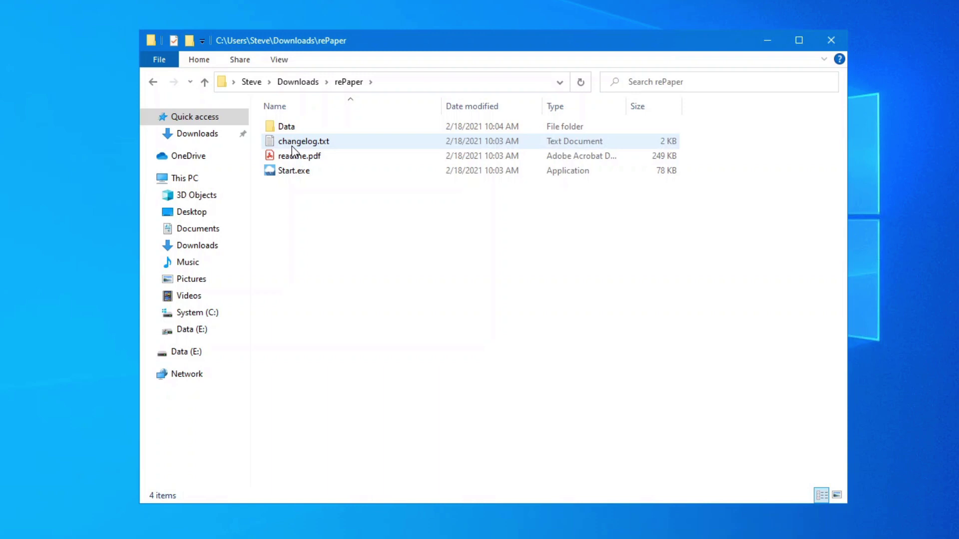
pyautogui.click(303, 172)
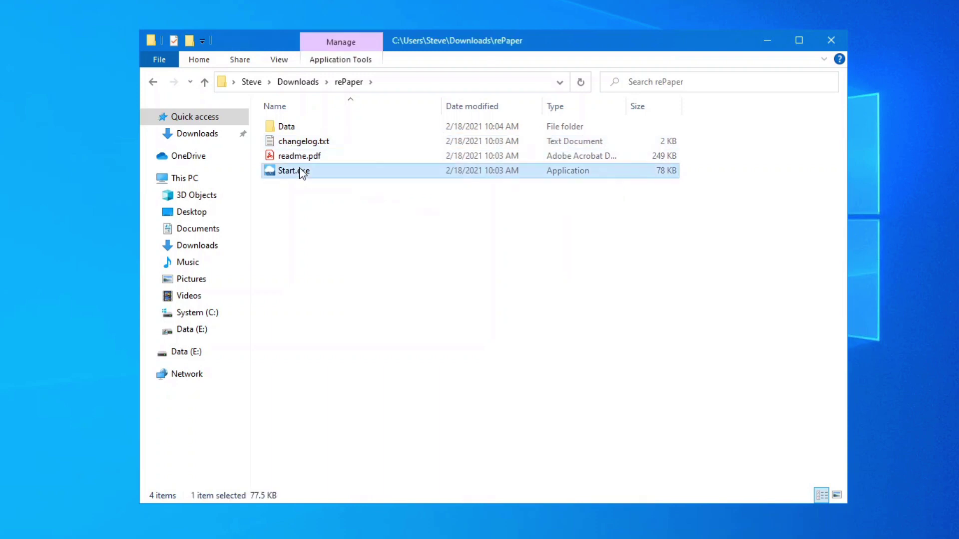
pyautogui.doubleClick(302, 171)
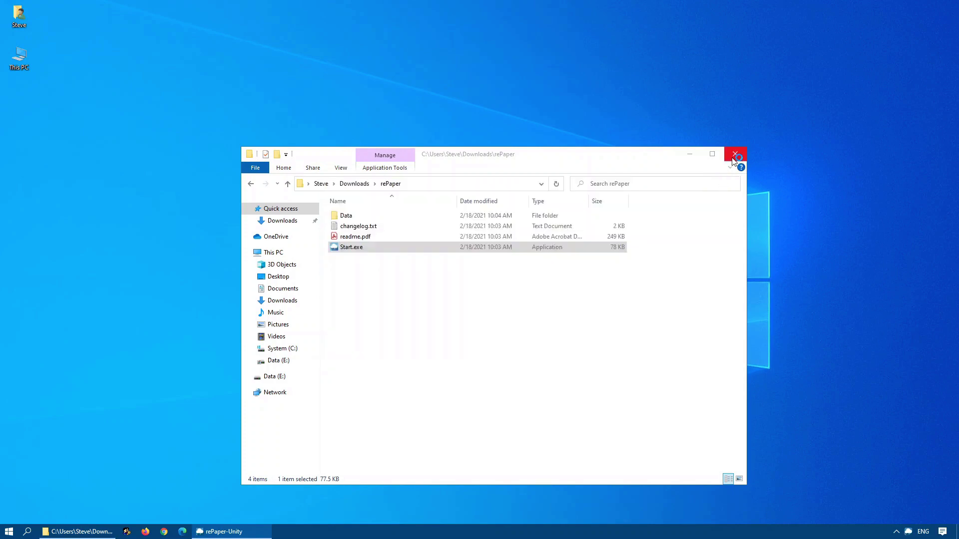
# - Close File Explorer, dismiss the rePaper welcome toast, and open rePaper Settings from its tray icon
pyautogui.click(735, 153)
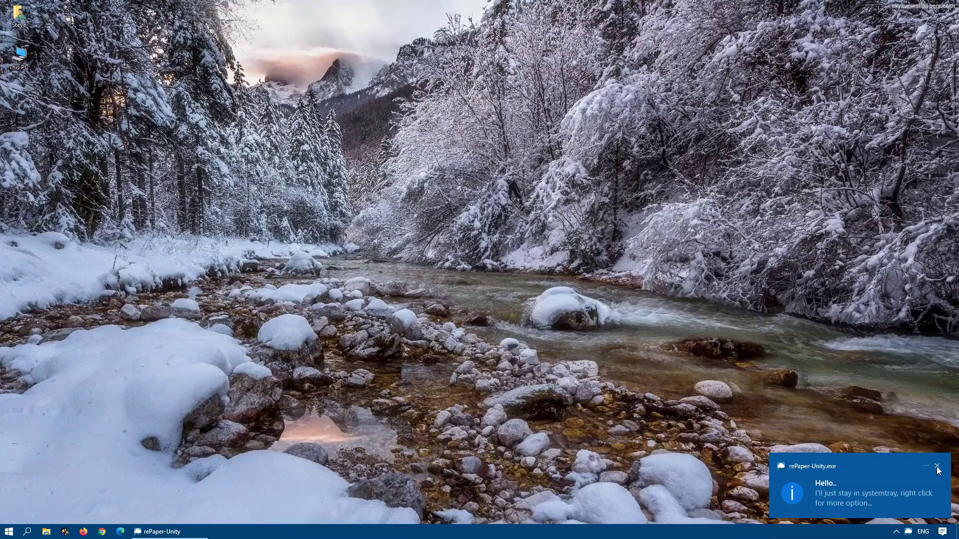
pyautogui.click(936, 466)
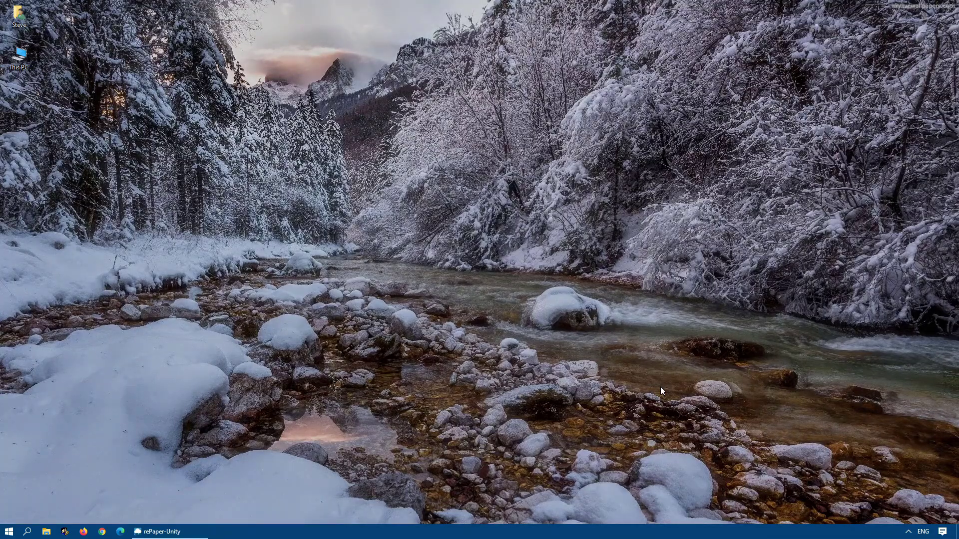
pyautogui.click(909, 532)
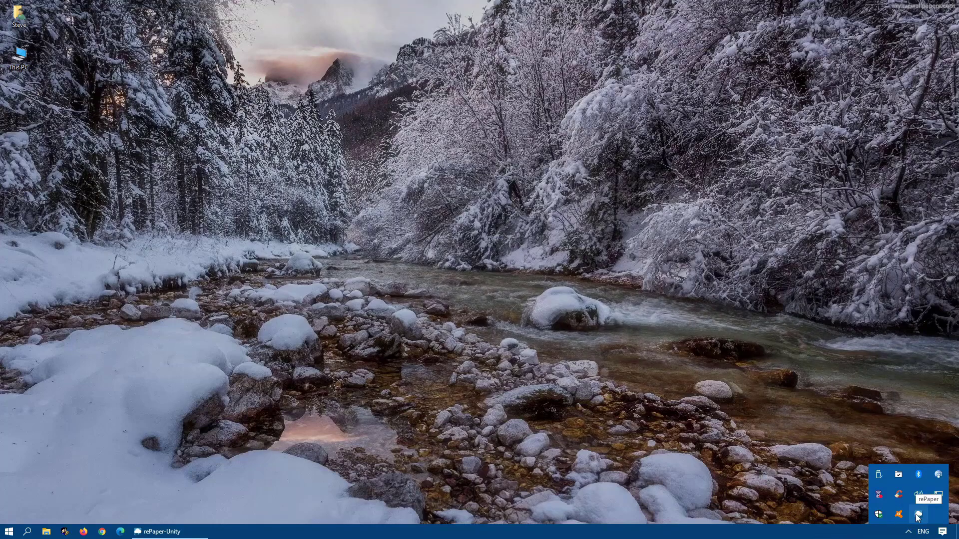
pyautogui.rightClick(917, 516)
pyautogui.click(863, 494)
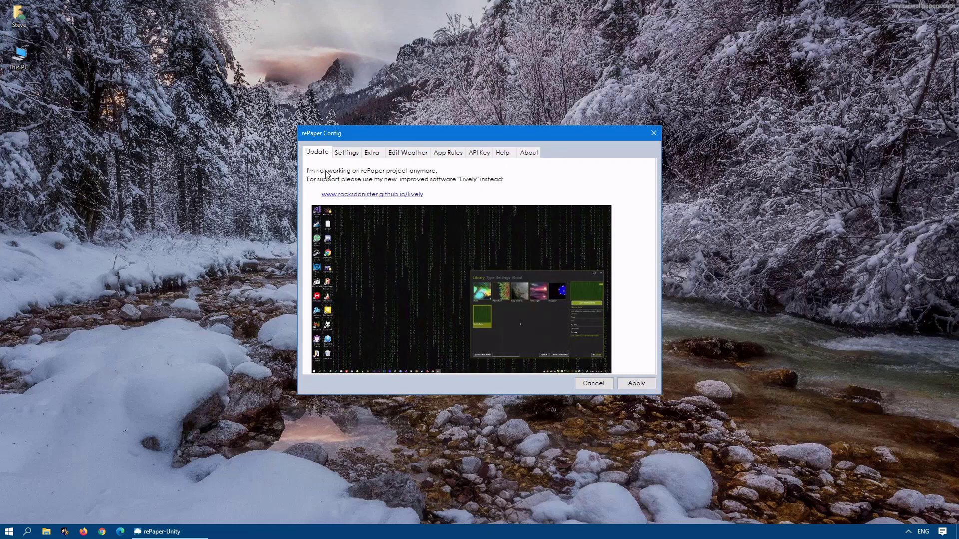
# - On rePaper's Settings tab, change the weather location from Vancouver to toronto
pyautogui.click(339, 155)
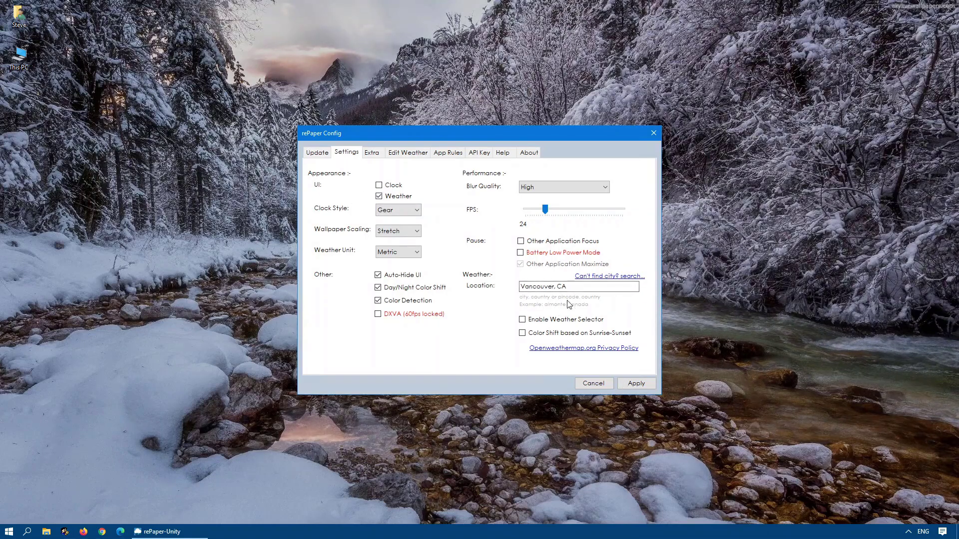
pyautogui.click(557, 287)
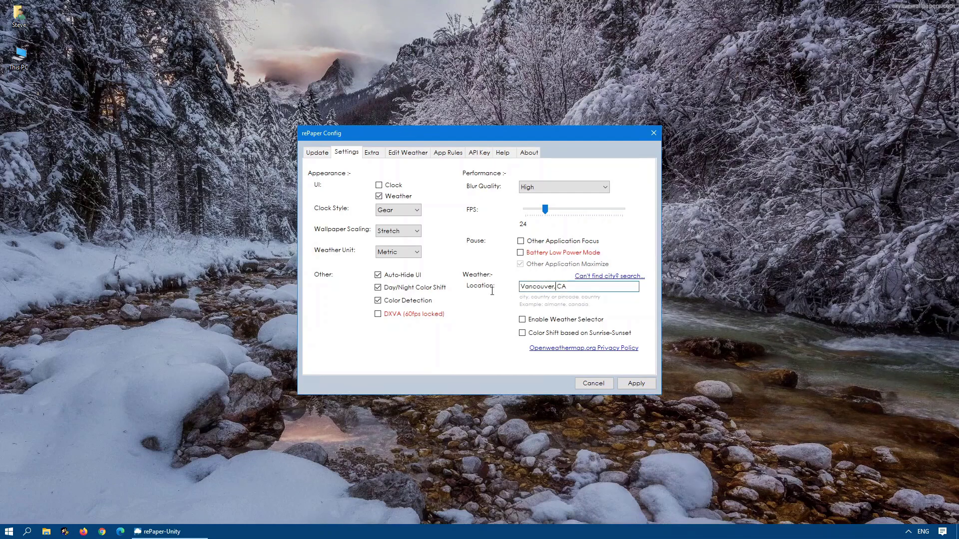
pyautogui.moveTo(439, 291)
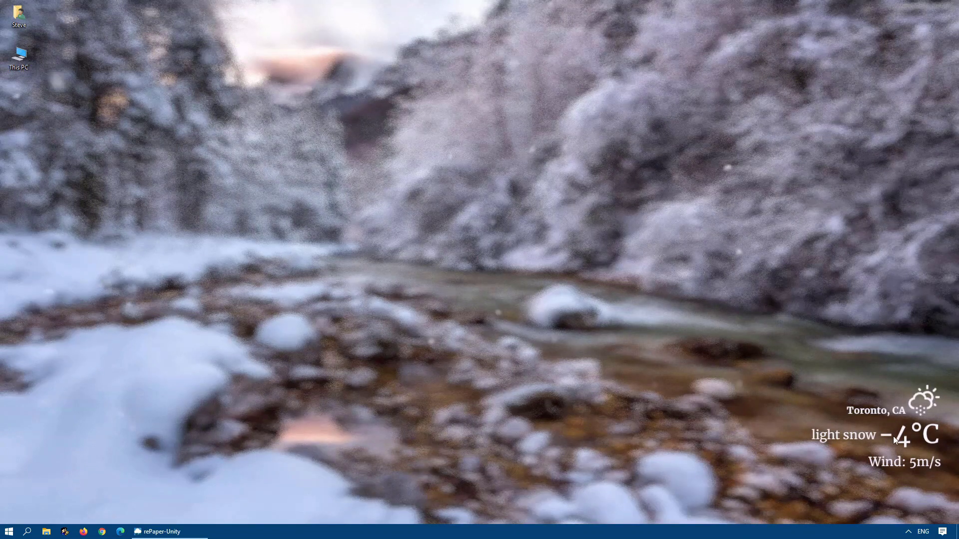
# - Reopen rePaper Settings, enter vancouver as the weather location and apply it
pyautogui.click(908, 532)
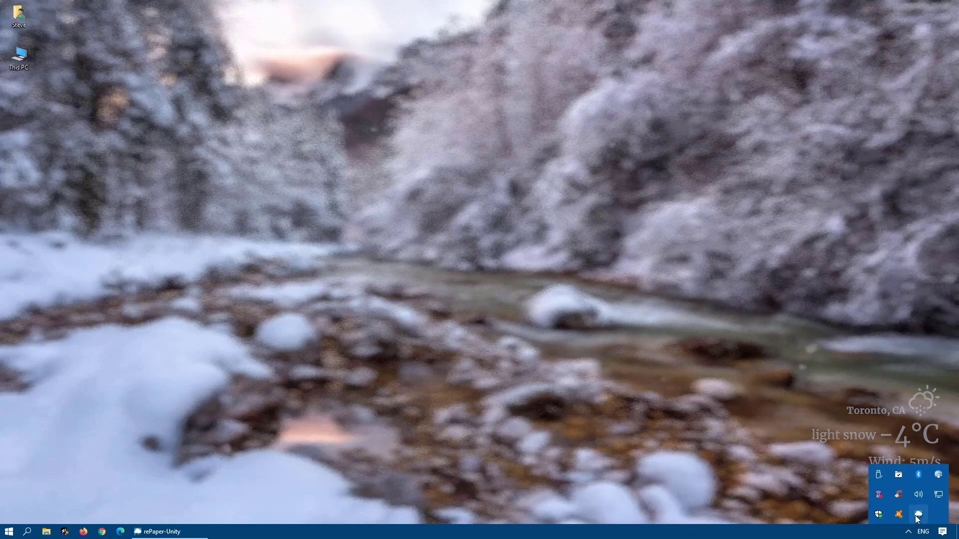
pyautogui.rightClick(916, 515)
pyautogui.click(857, 495)
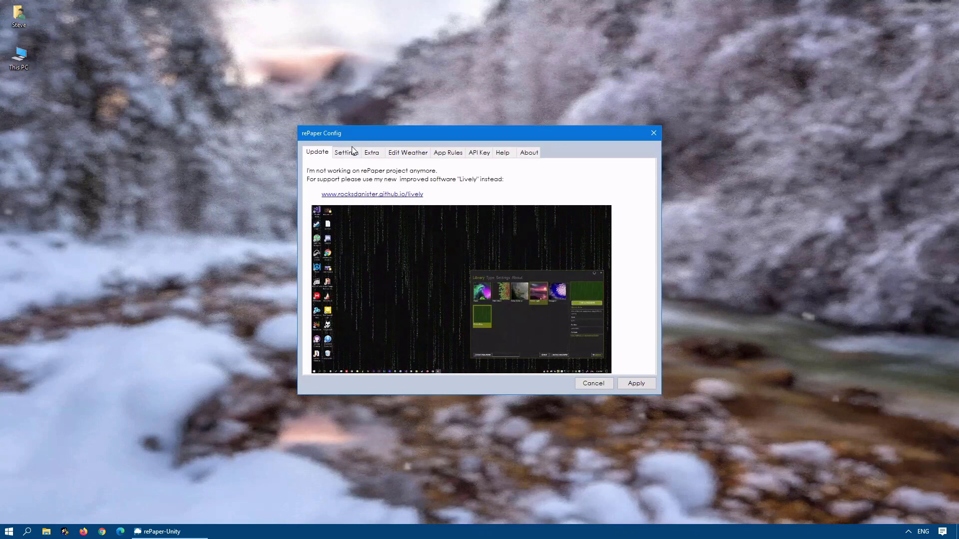
pyautogui.click(346, 151)
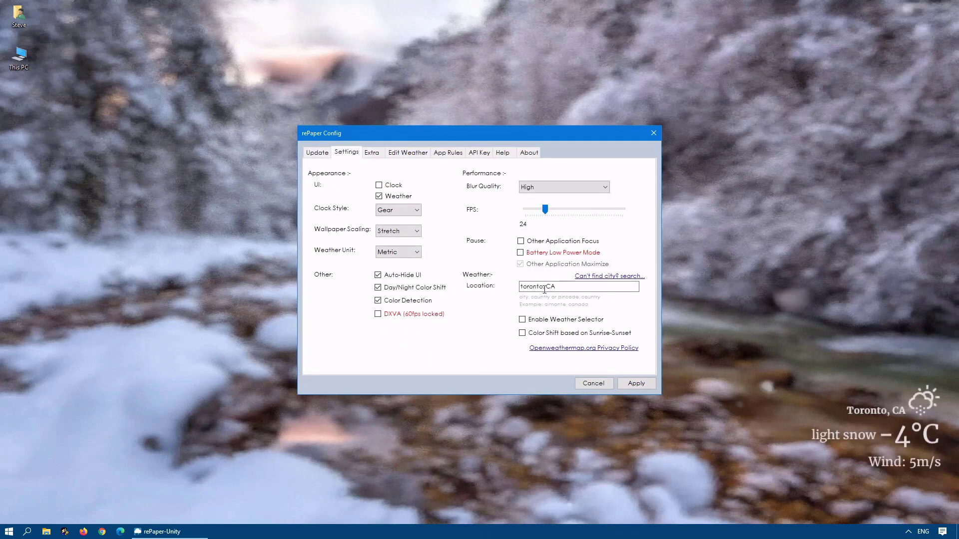
pyautogui.write('van')
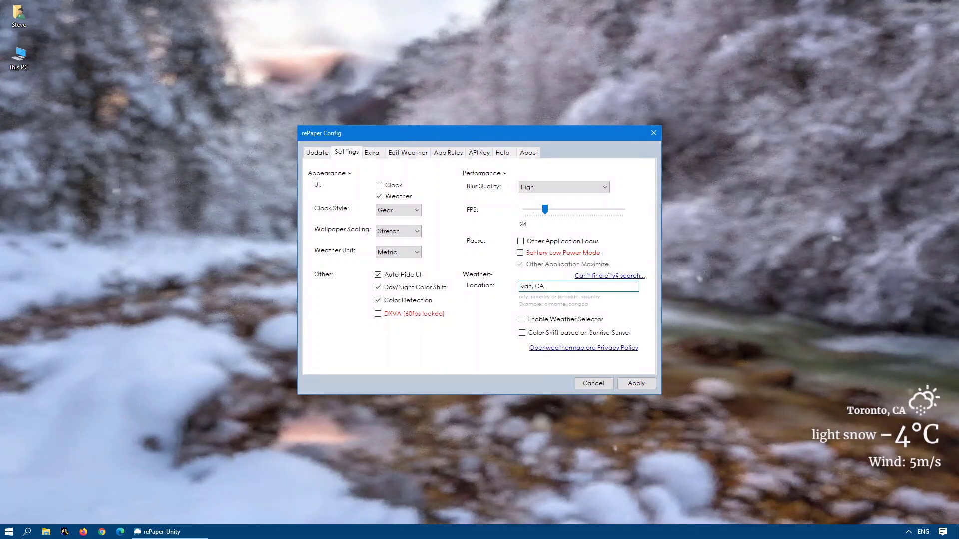
pyautogui.write('couver')
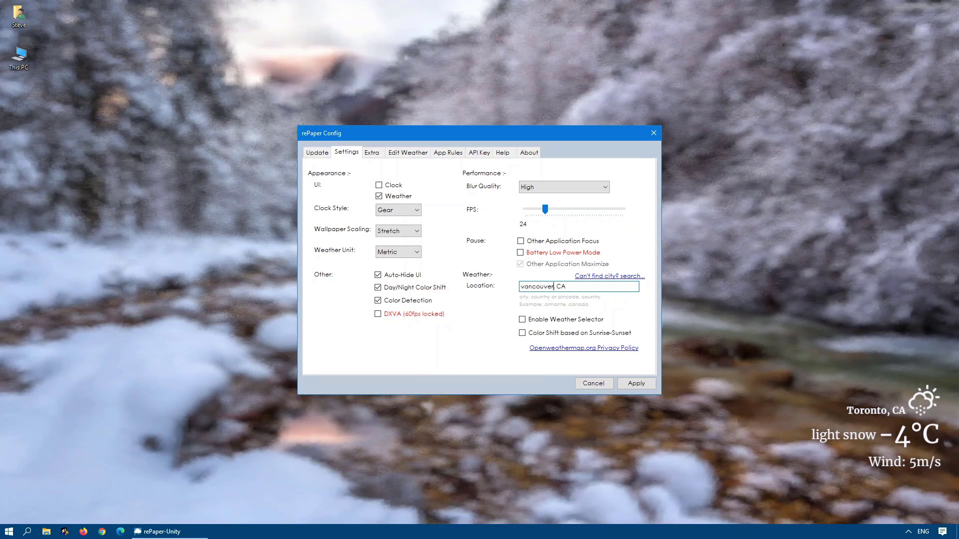
pyautogui.click(627, 384)
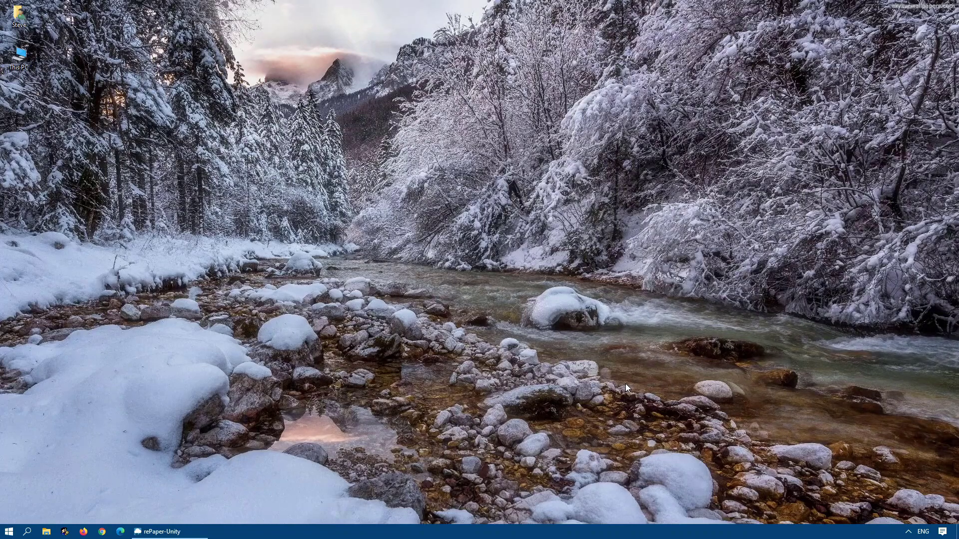
# - Pick the Winter-Cold-River mp4 from the Videos folder as rePaper's wallpaper
pyautogui.click(909, 533)
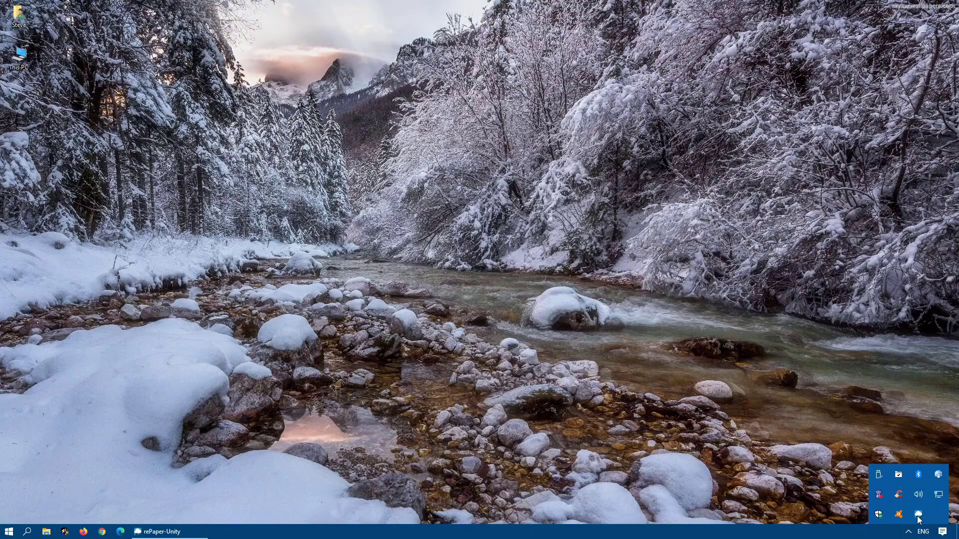
pyautogui.rightClick(917, 515)
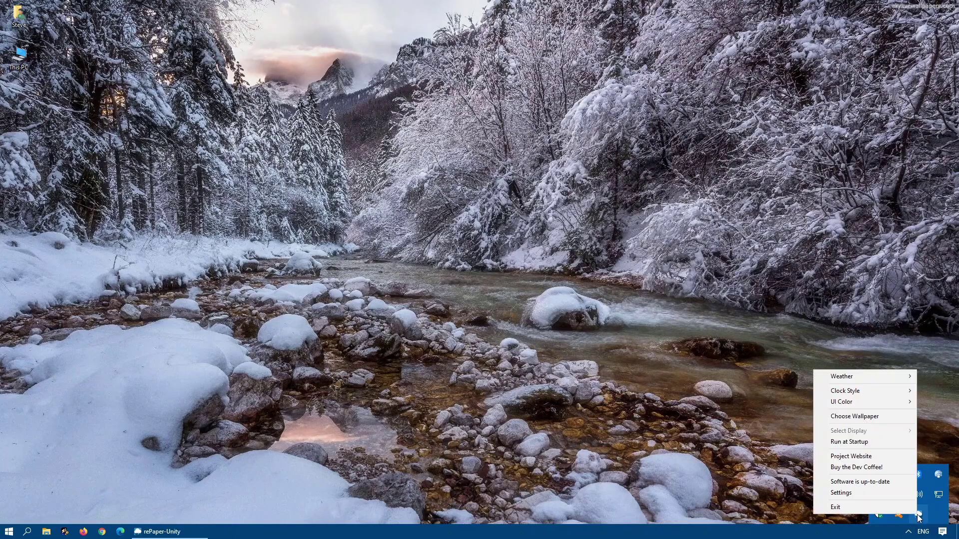
pyautogui.click(855, 416)
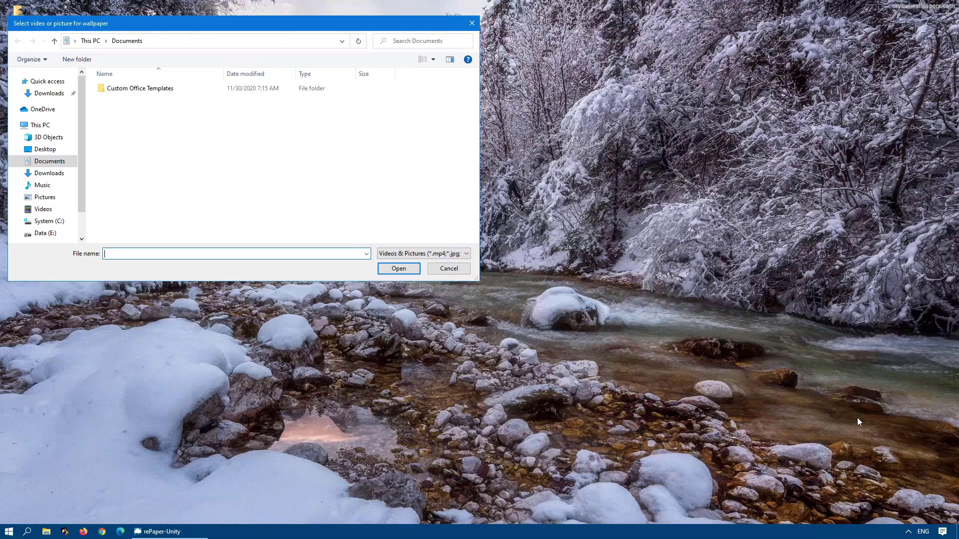
pyautogui.click(44, 208)
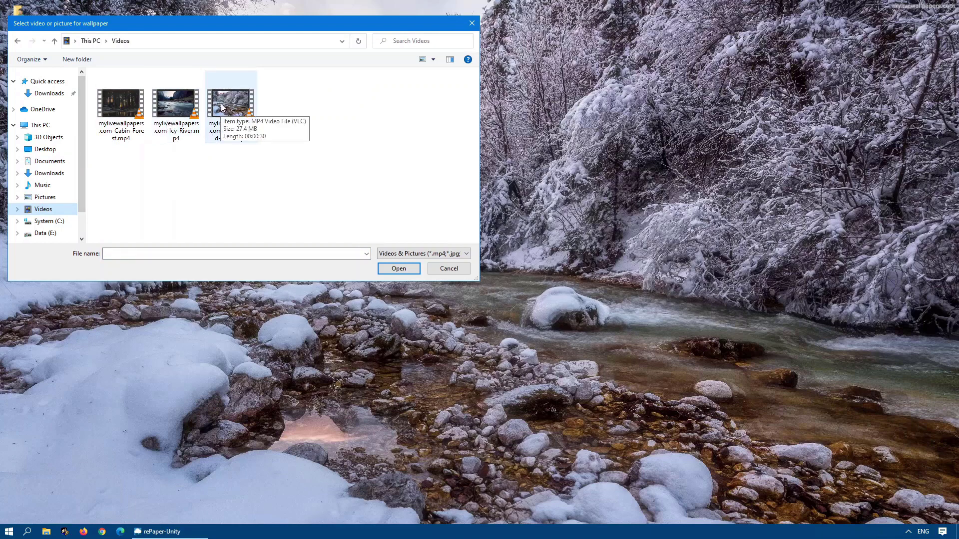
pyautogui.doubleClick(221, 106)
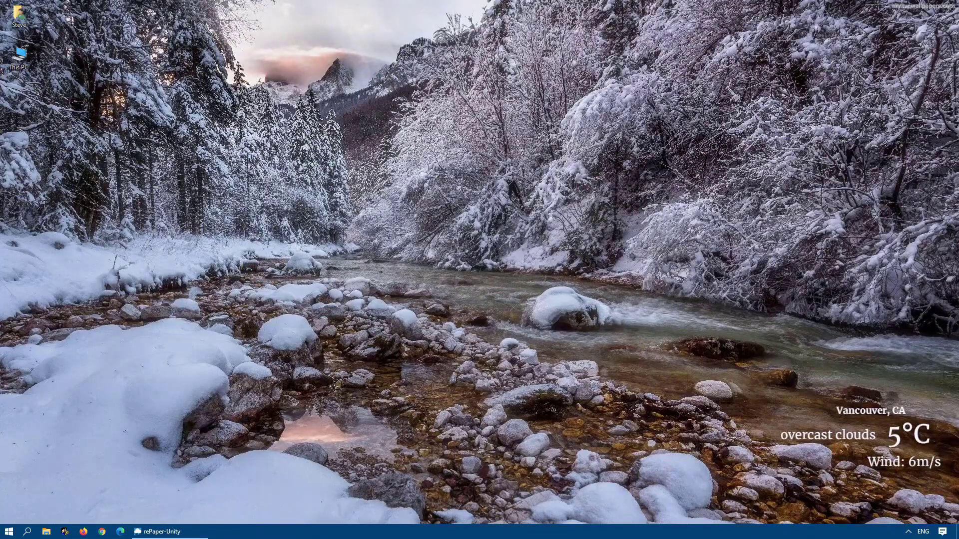
# - Open Firefox and load mylivewallpapers.com
pyautogui.click(82, 532)
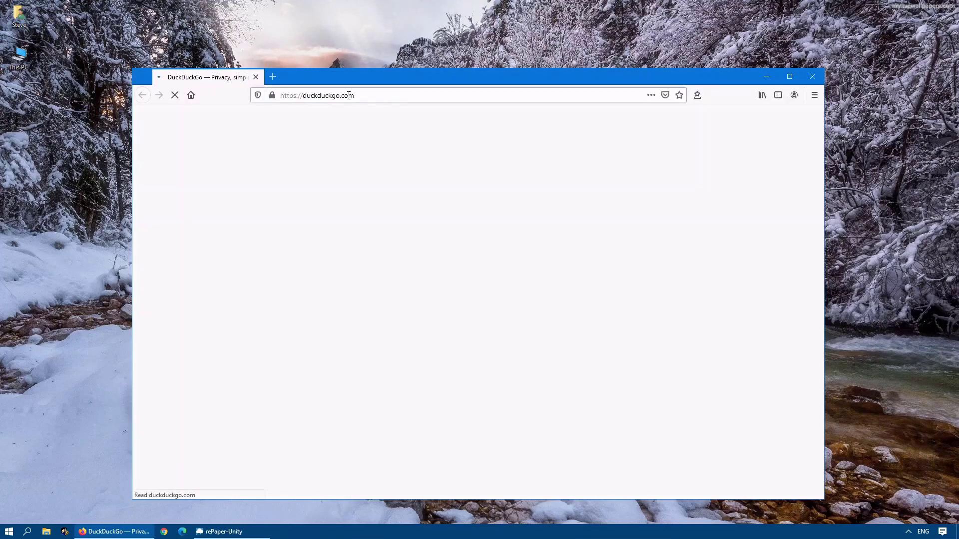
pyautogui.rightClick(348, 95)
pyautogui.click(382, 149)
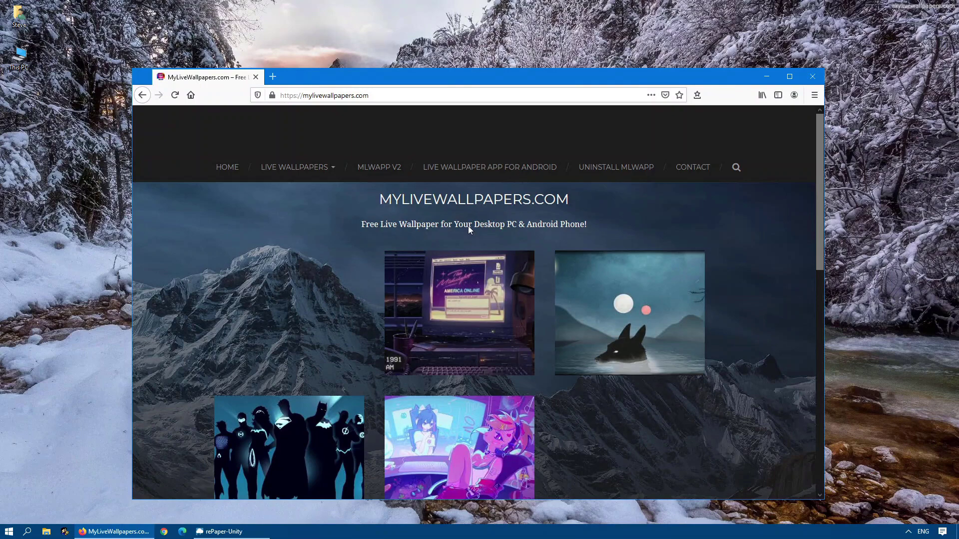
pyautogui.scroll(-10, 519, 270)
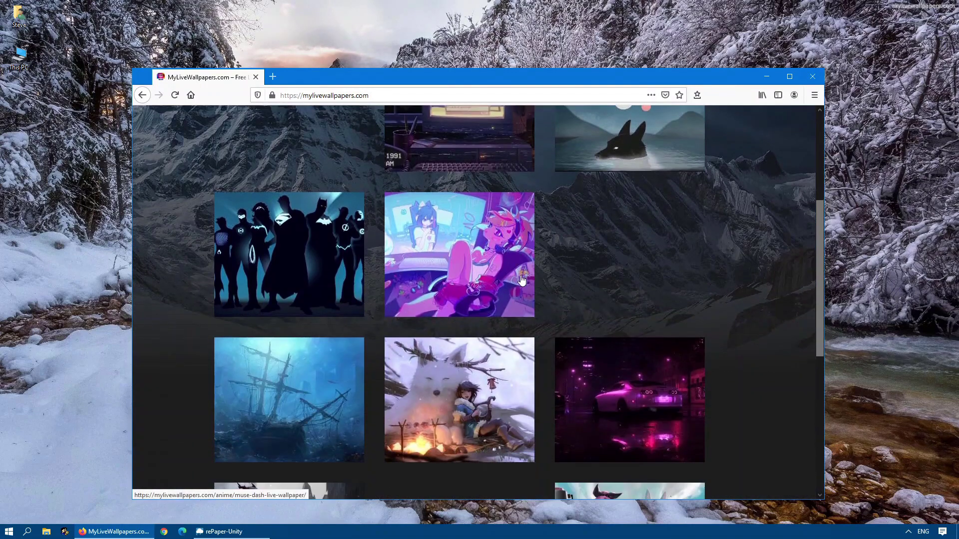
pyautogui.scroll(-1, 520, 273)
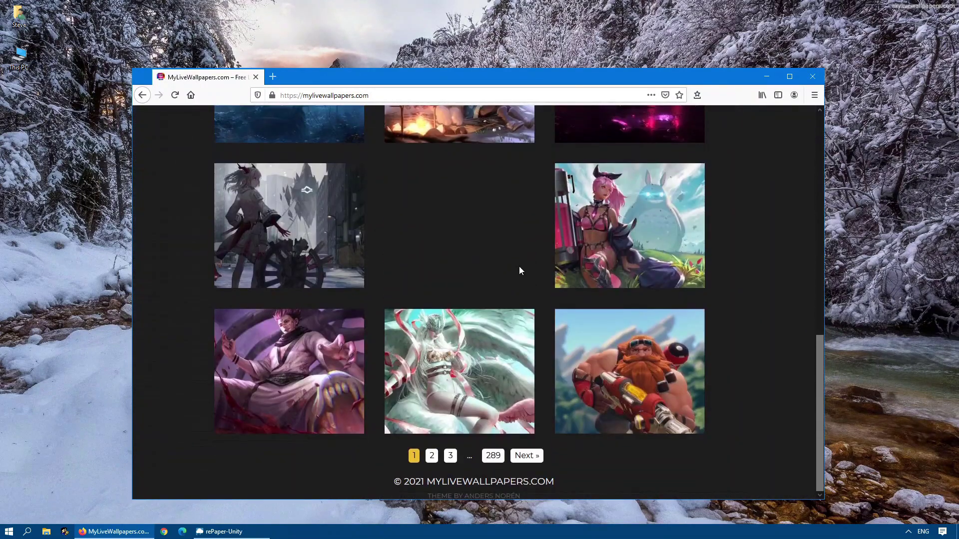
pyautogui.scroll(12, 519, 271)
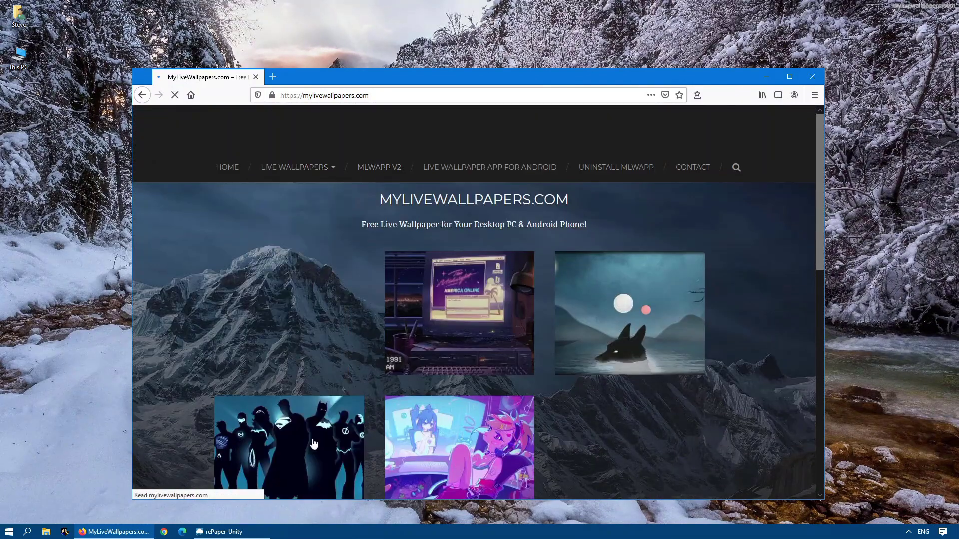
# - Save the Retro Skyscrapers desktop MP4 from the City category, then close Firefox
pyautogui.moveTo(290, 170)
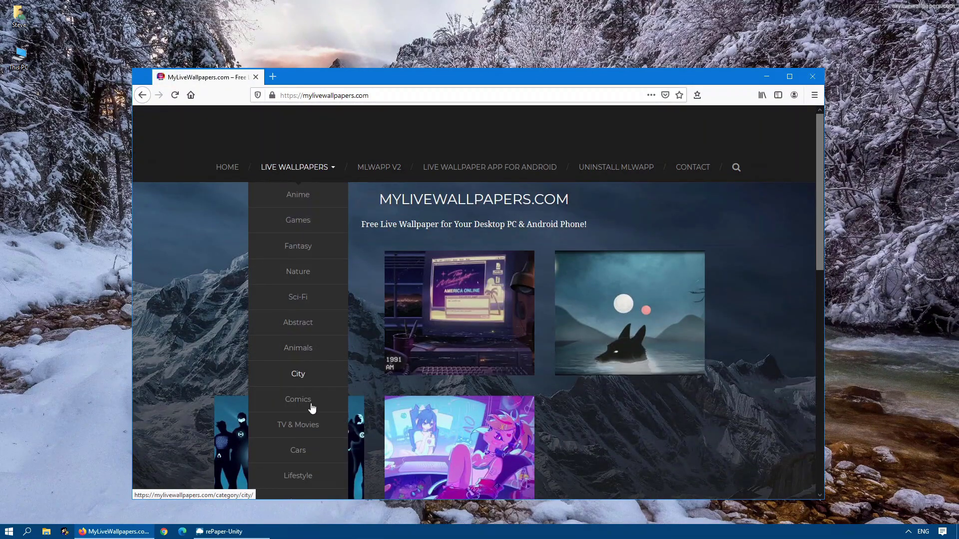
pyautogui.click(303, 375)
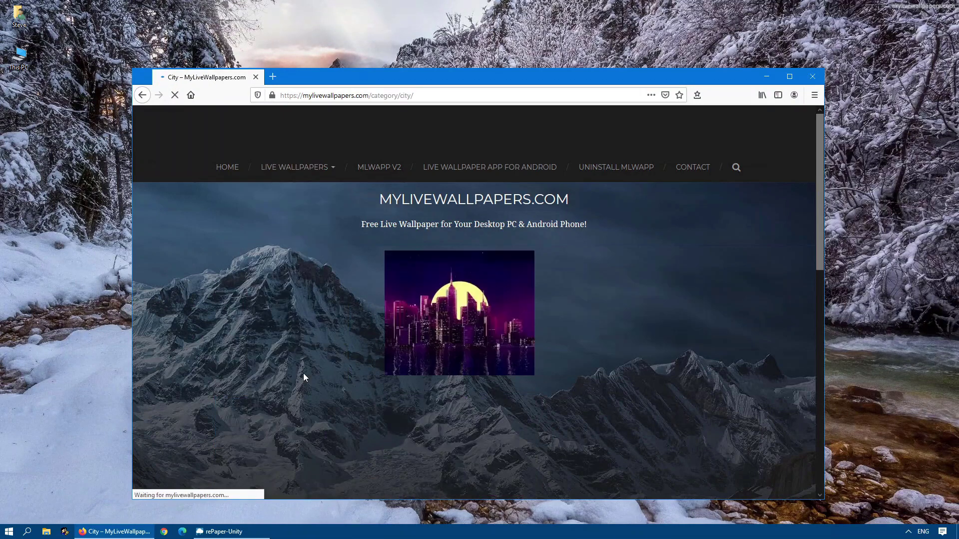
pyautogui.scroll(-4, 420, 327)
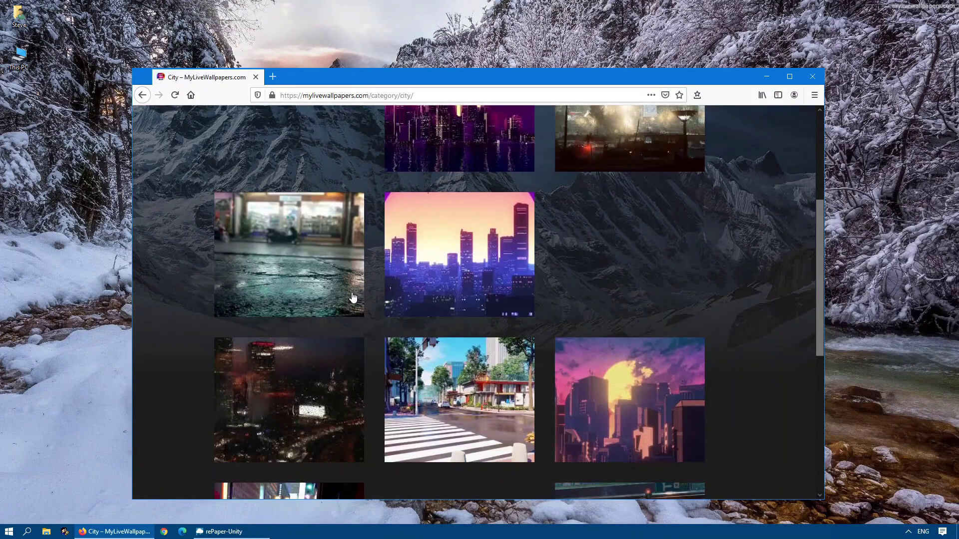
pyautogui.click(472, 264)
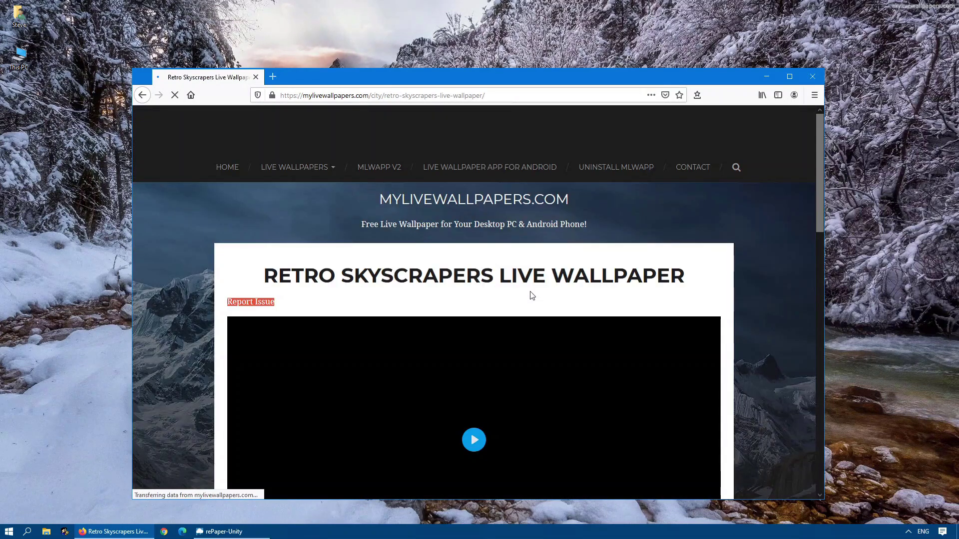
pyautogui.scroll(-4, 532, 296)
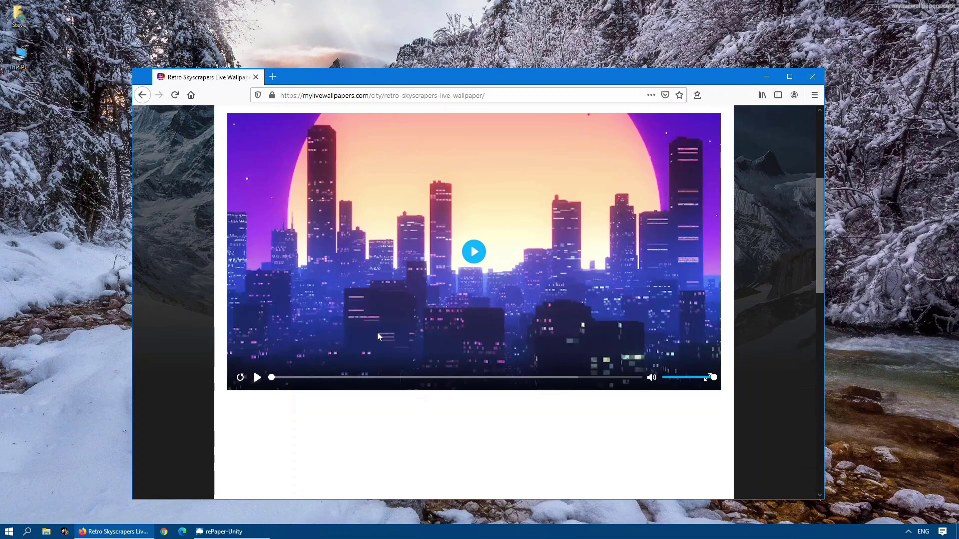
pyautogui.scroll(-4, 377, 333)
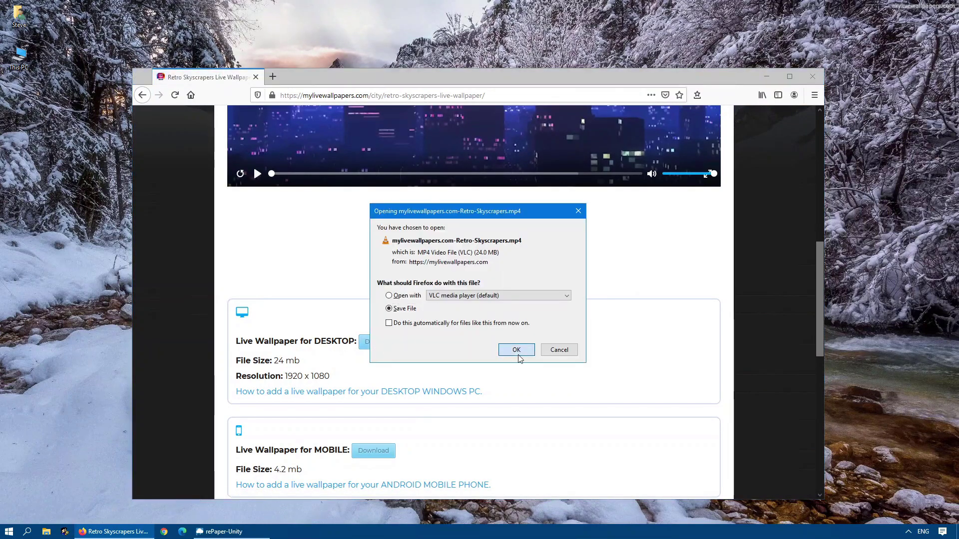
pyautogui.click(517, 350)
pyautogui.click(812, 77)
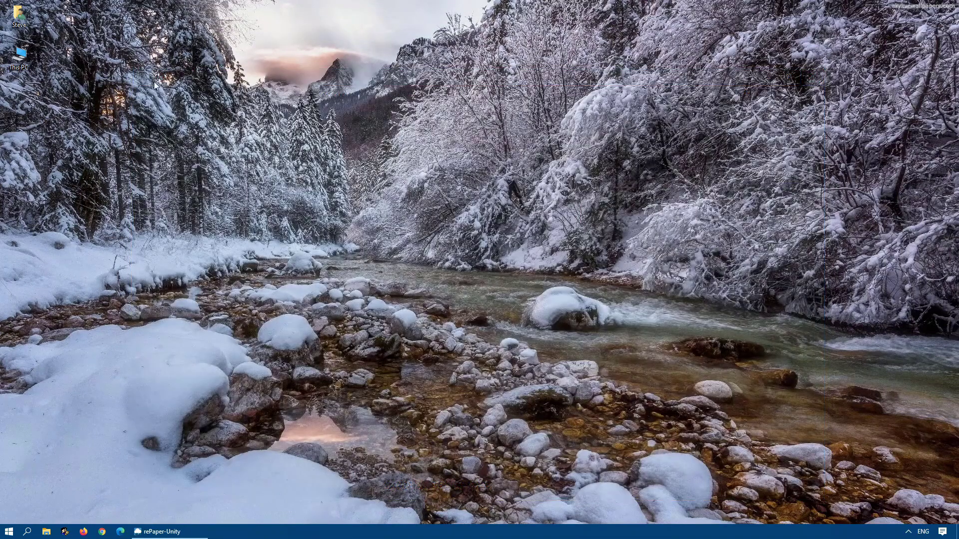
# - Choose the Retro-Skyscrapers mp4 in Downloads as rePaper's animated wallpaper
pyautogui.click(909, 530)
pyautogui.rightClick(917, 514)
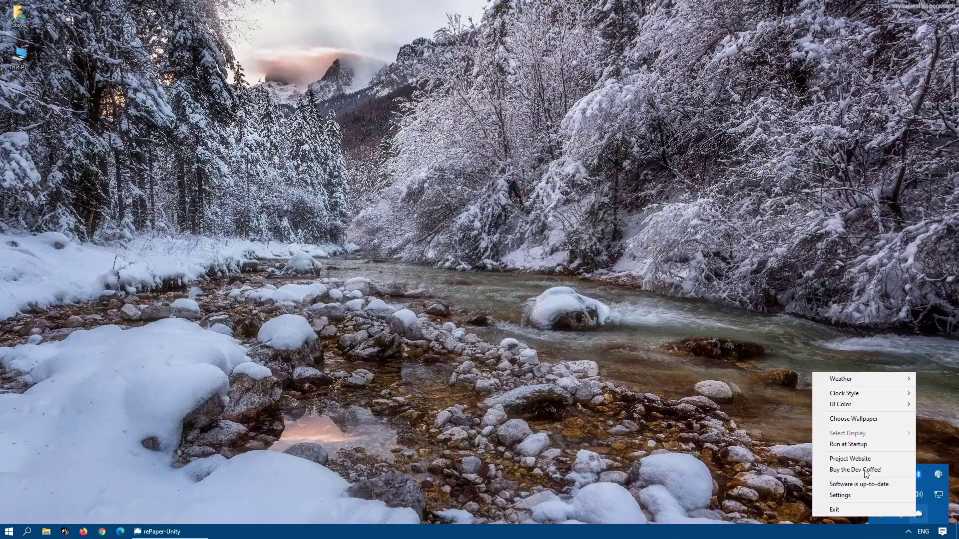
pyautogui.click(836, 417)
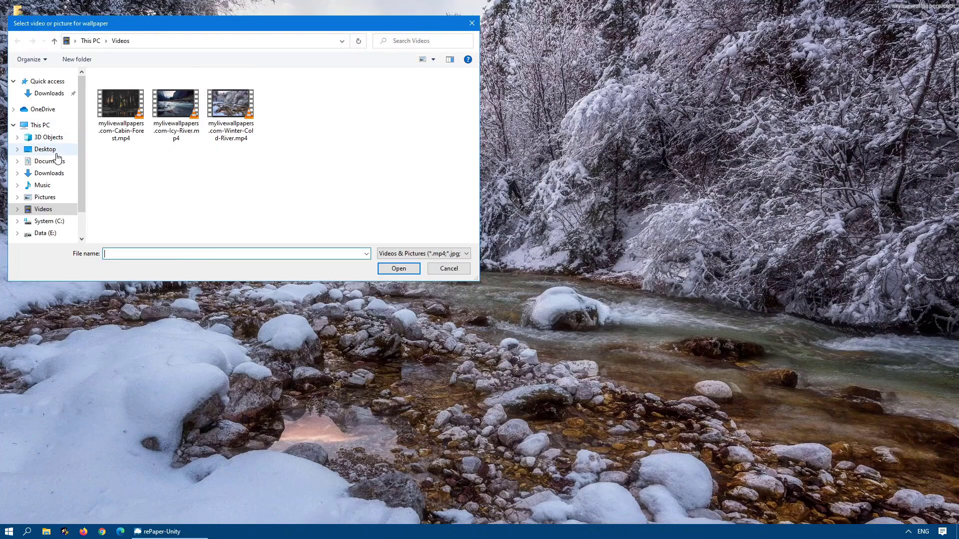
pyautogui.click(49, 173)
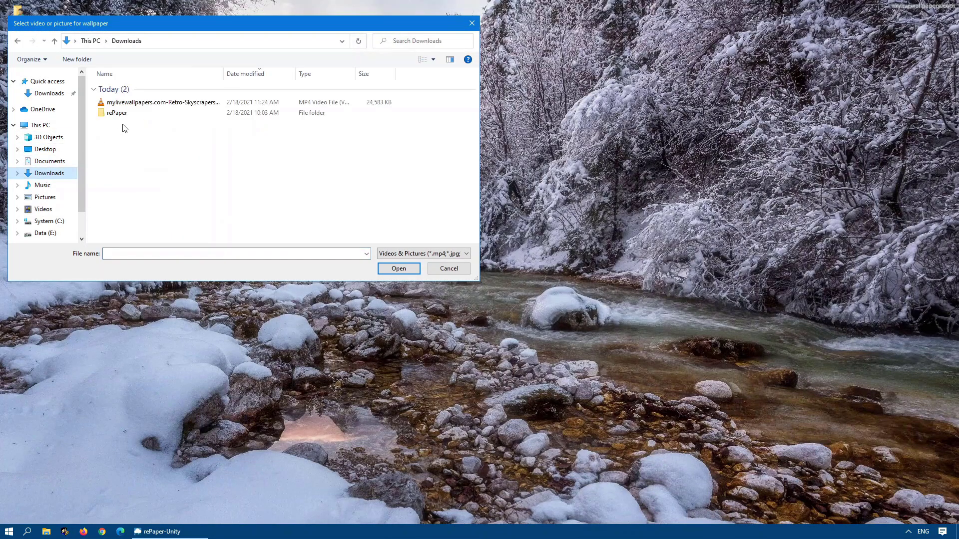
pyautogui.doubleClick(126, 103)
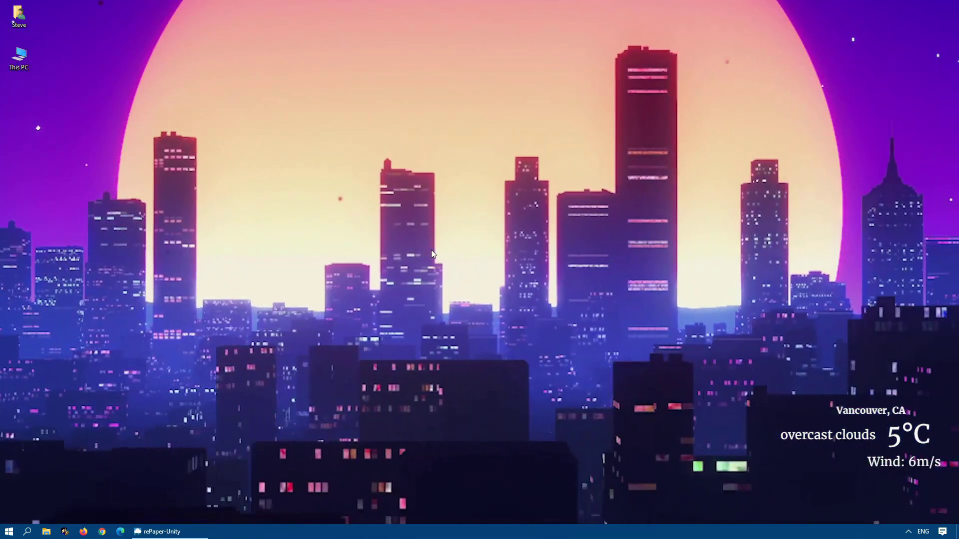
pyautogui.rightClick(426, 536)
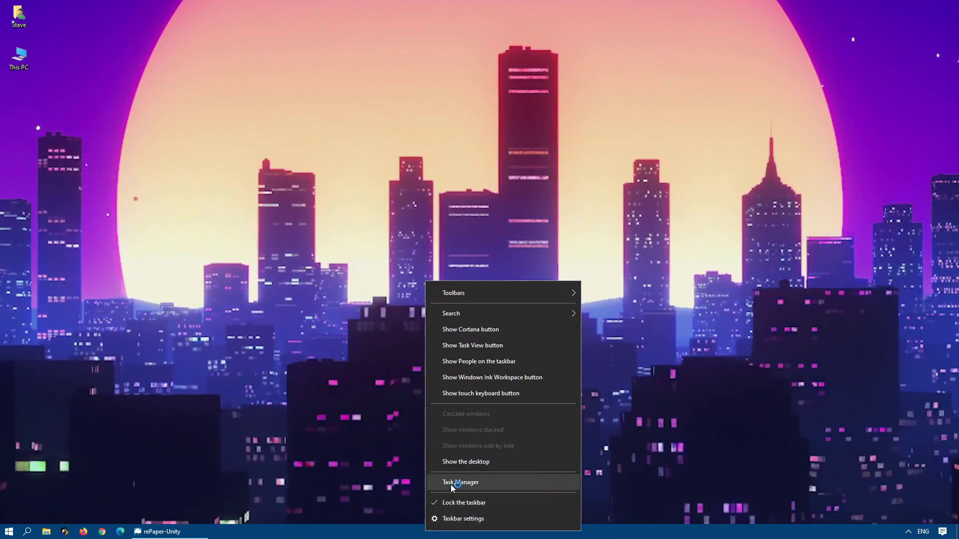
pyautogui.click(450, 483)
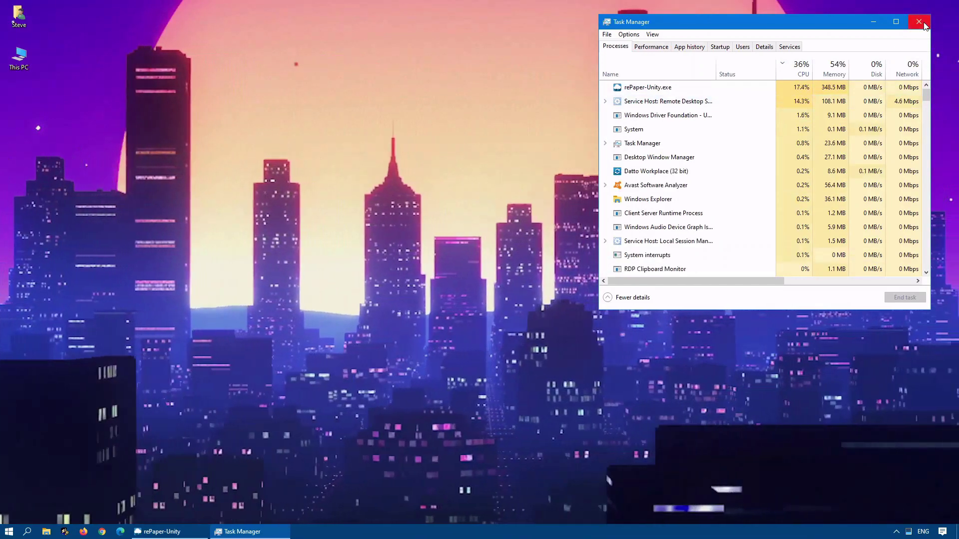
pyautogui.click(919, 22)
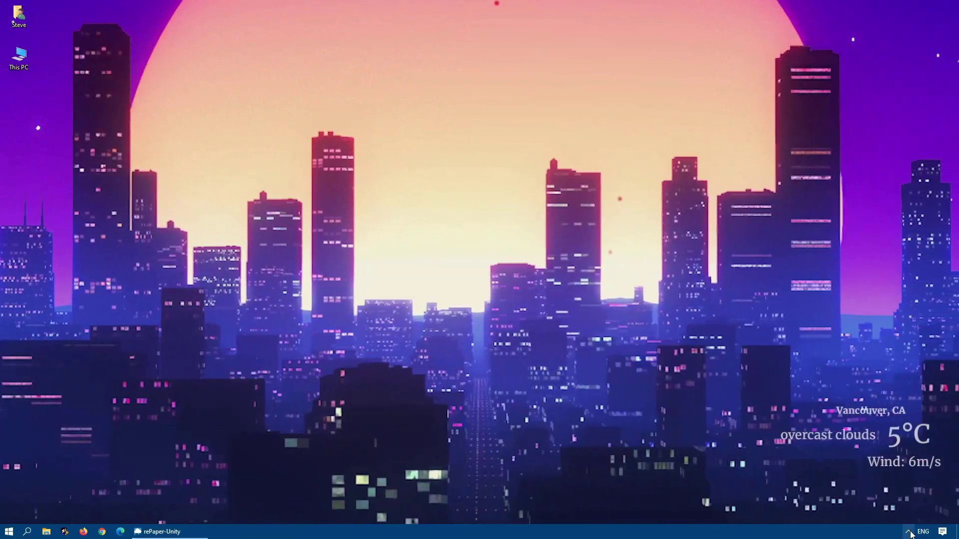
# - Exit rePaper from its tray icon menu to restore the default blue Windows desktop
pyautogui.click(909, 532)
pyautogui.rightClick(917, 513)
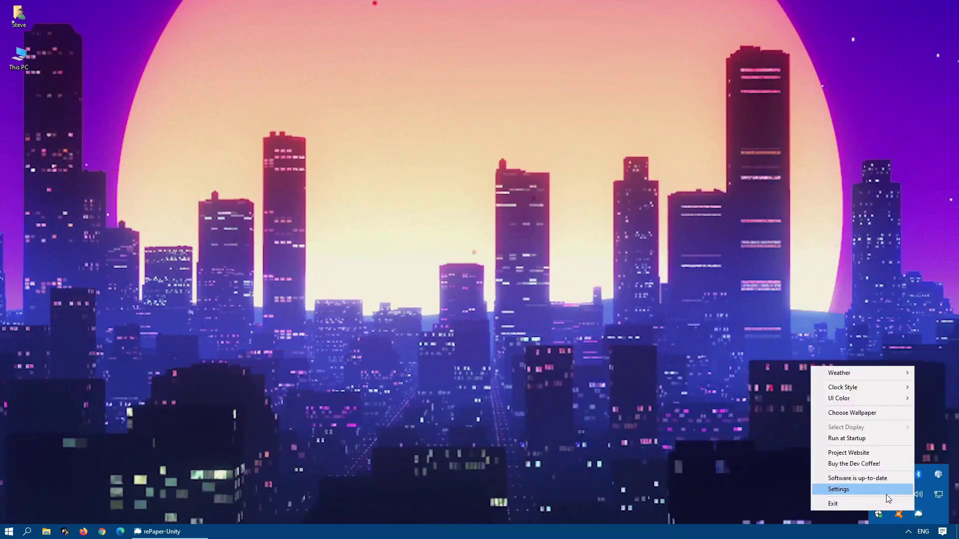
pyautogui.click(858, 503)
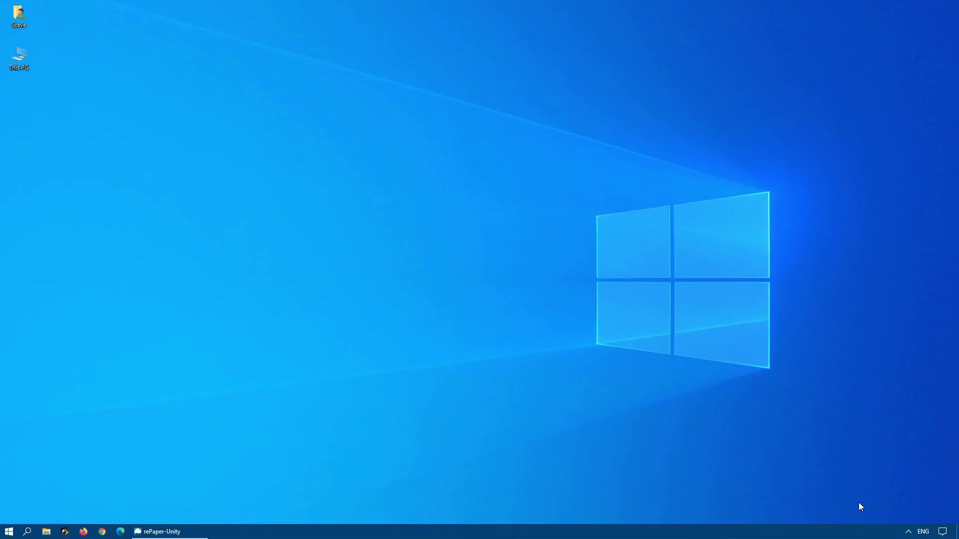